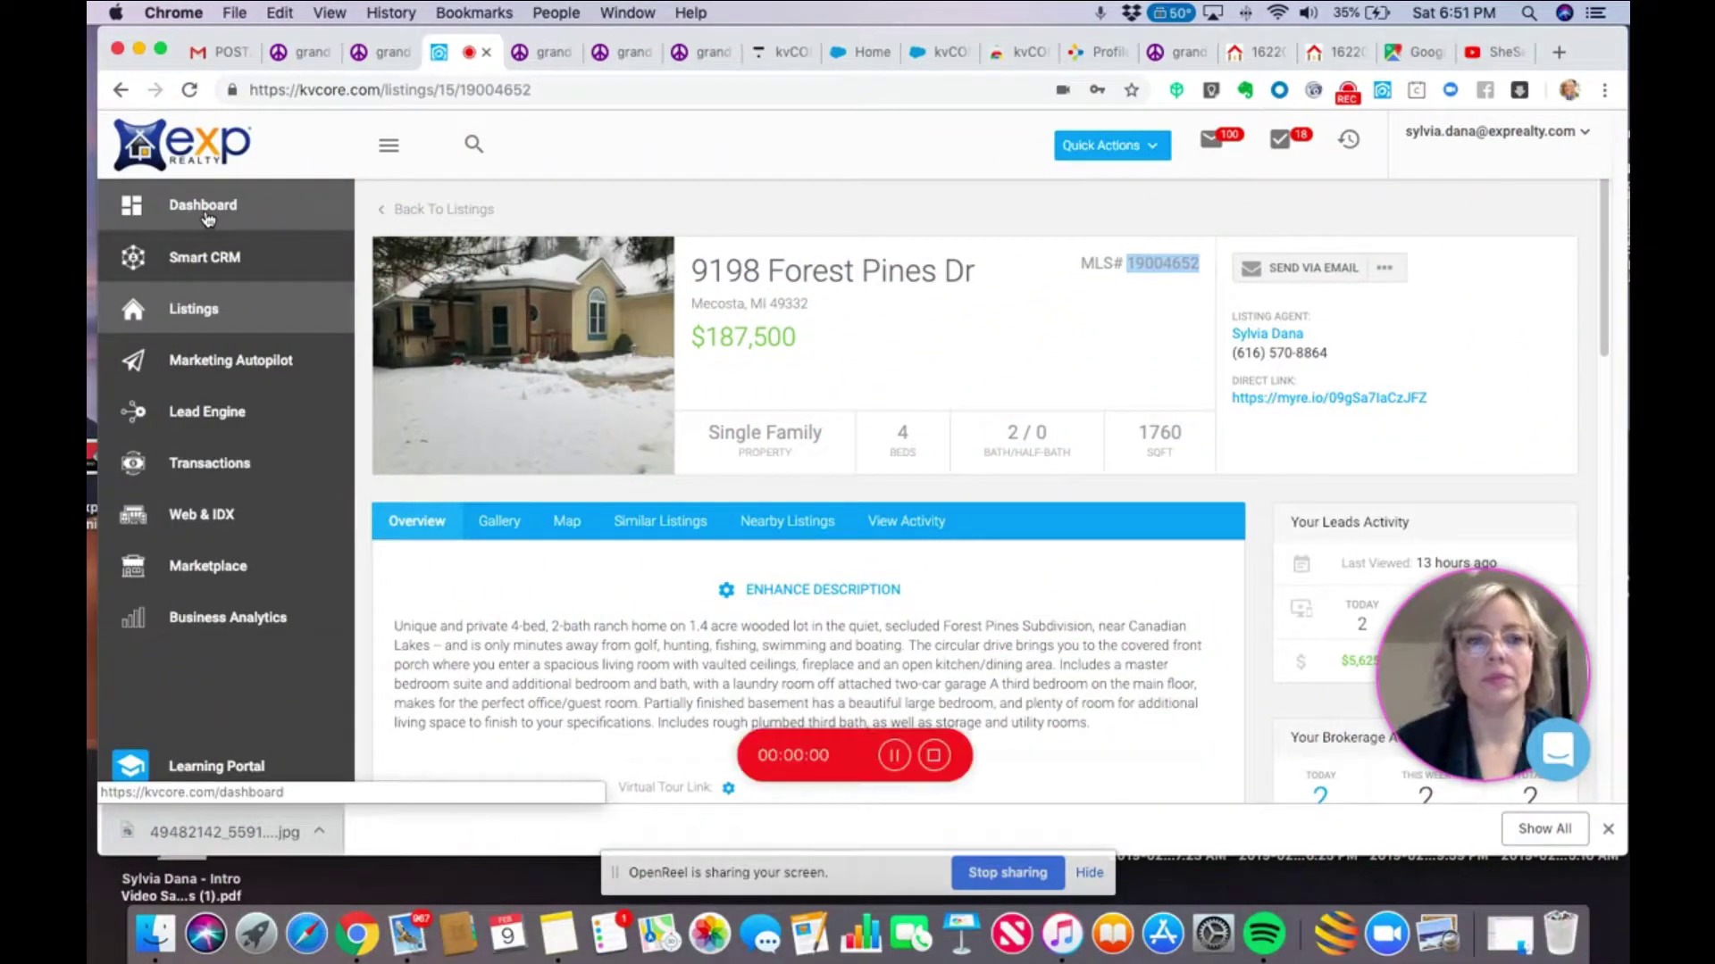
Return to the kvCORE dashboard with today's summary and activity feed.
click(205, 207)
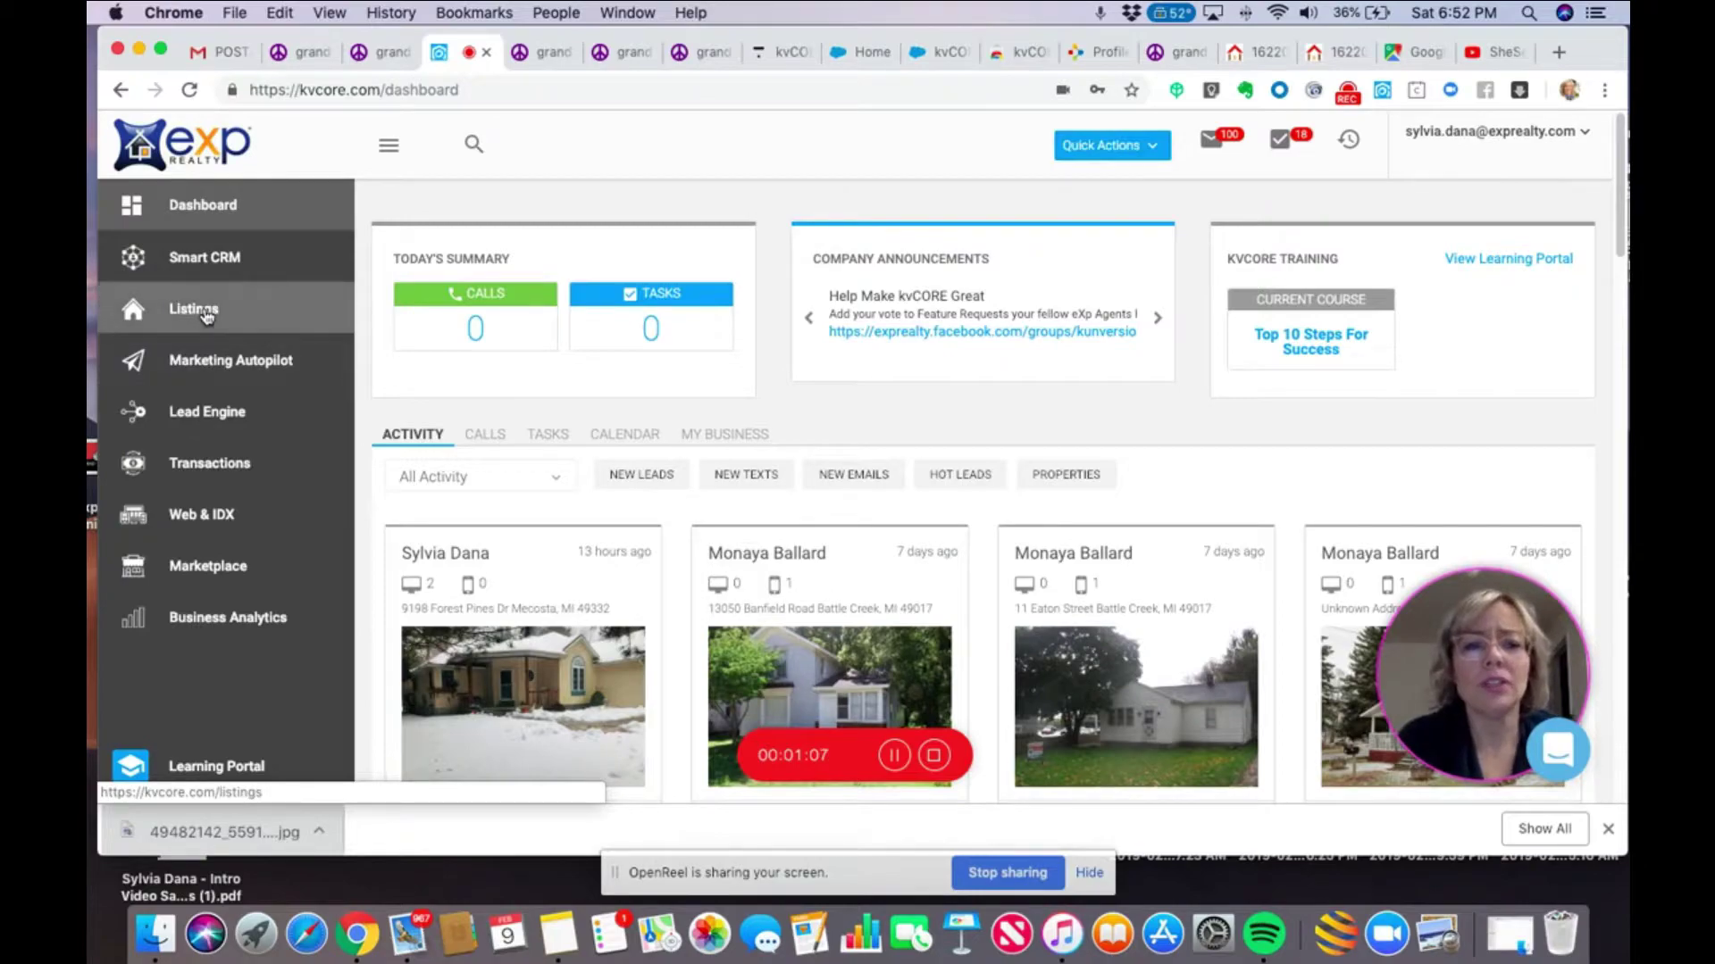
Open the 9198 Forest Pines Dr listing from Listings and select its MLS number 19004652.
click(206, 314)
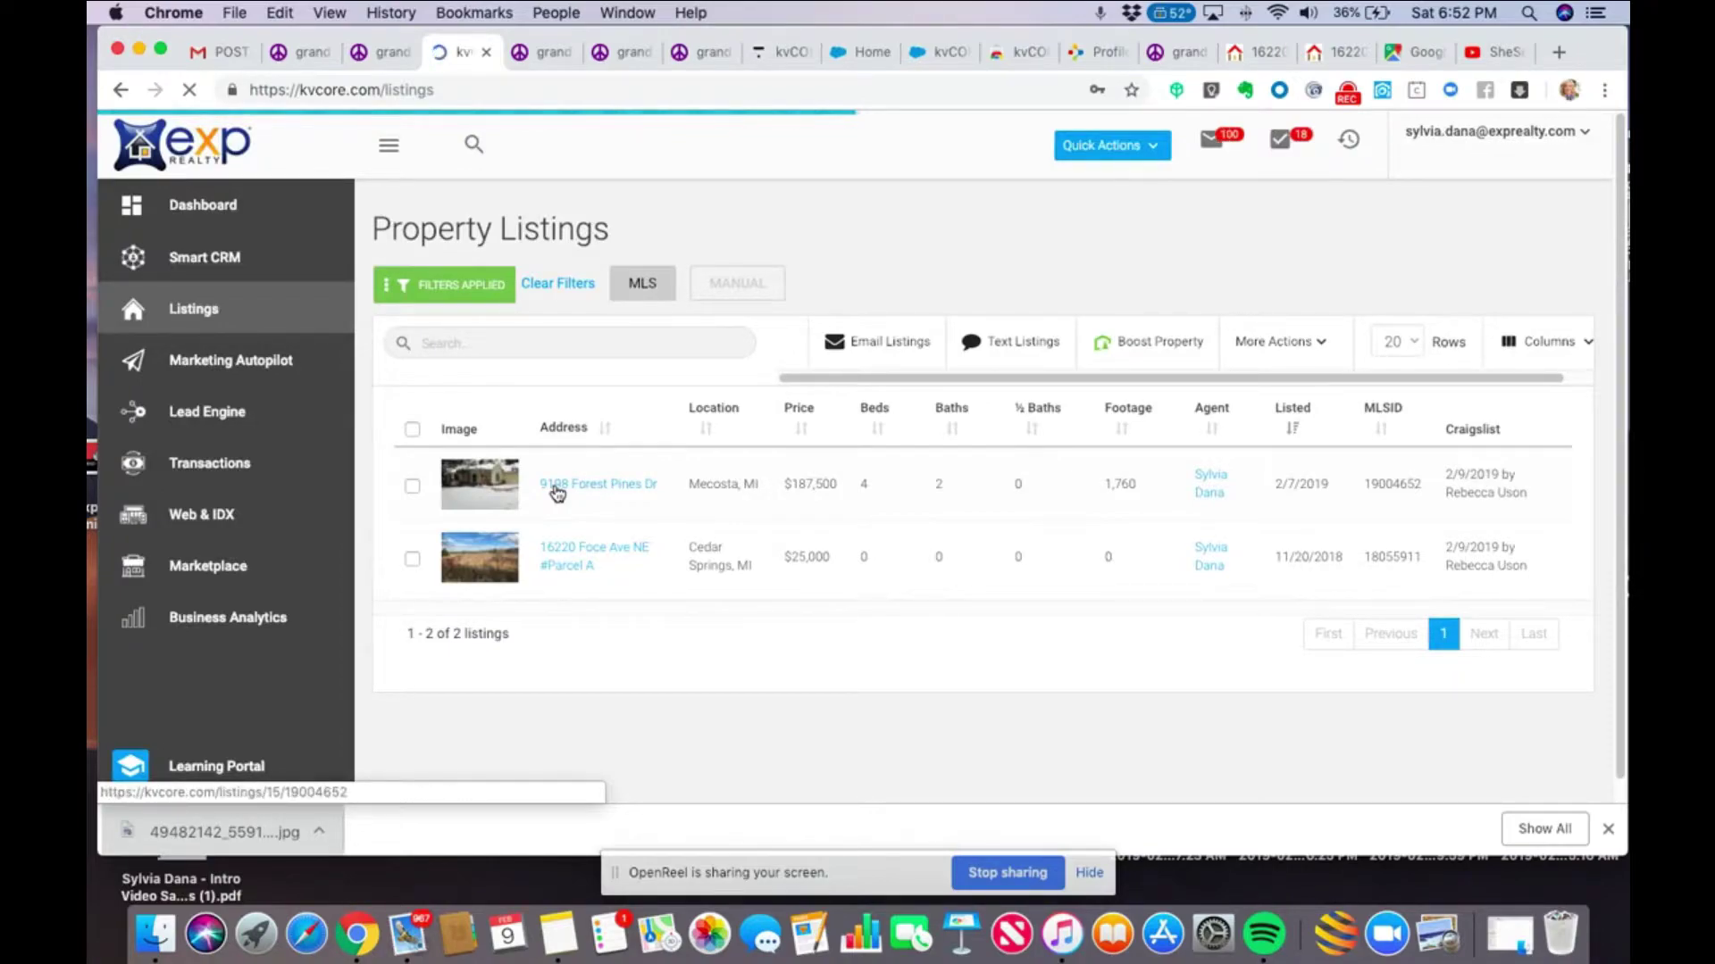
click(557, 493)
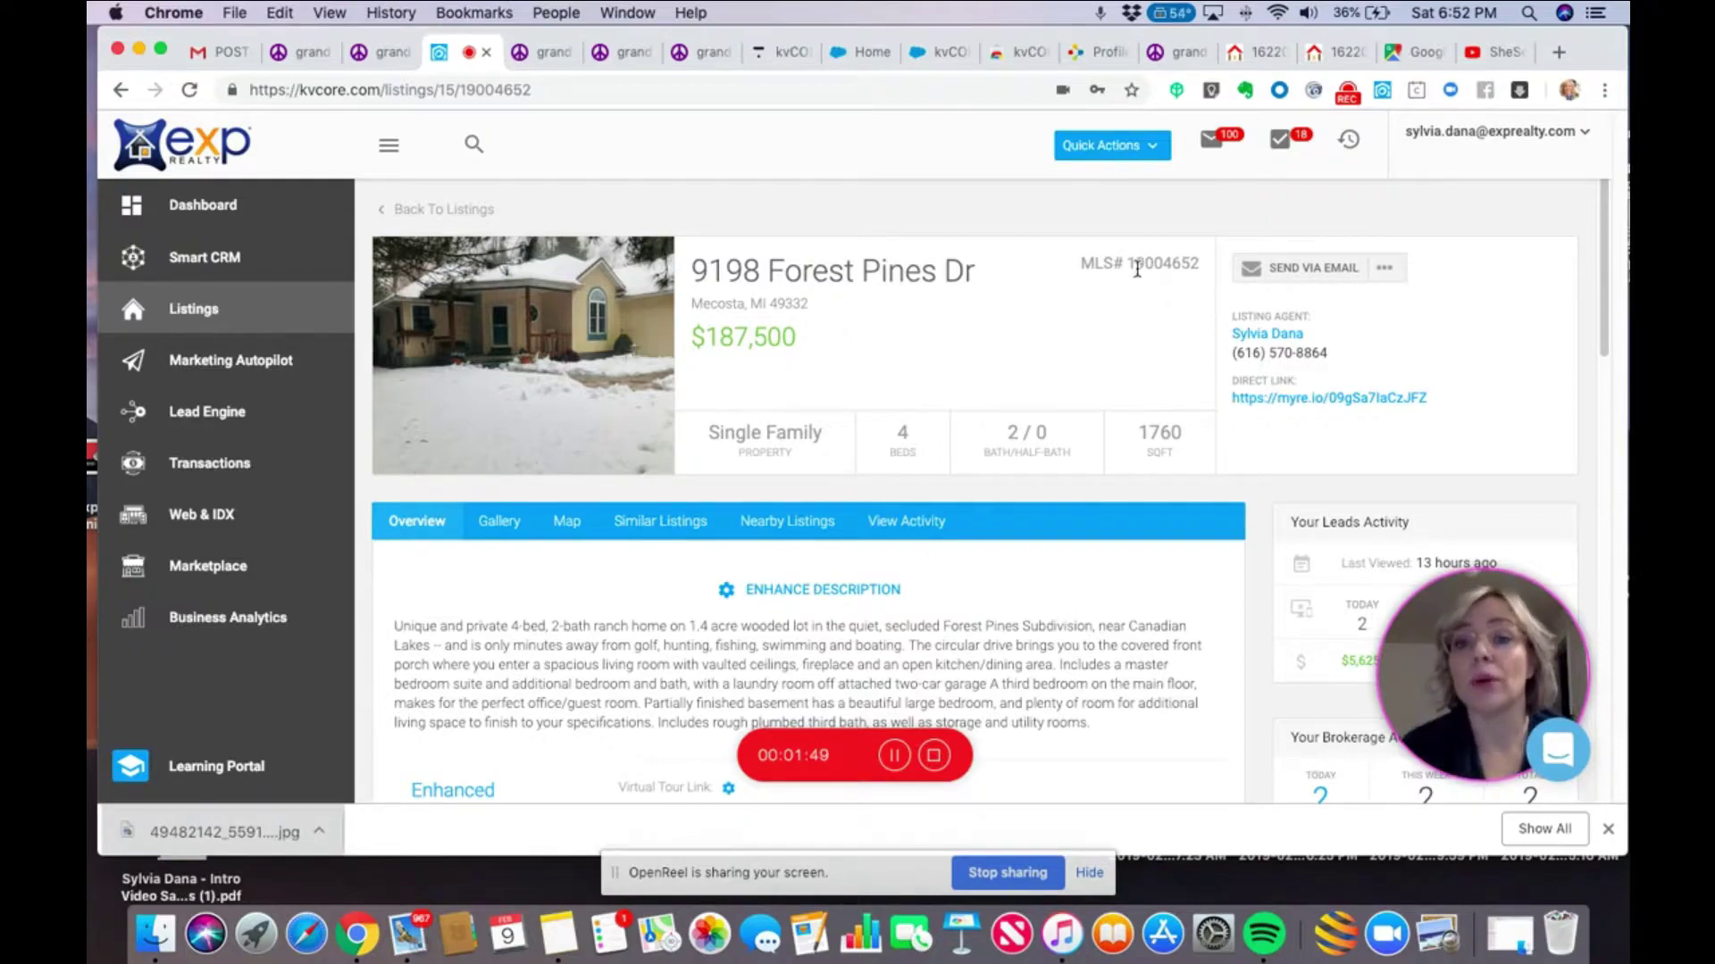
drag(1127, 264, 1202, 271)
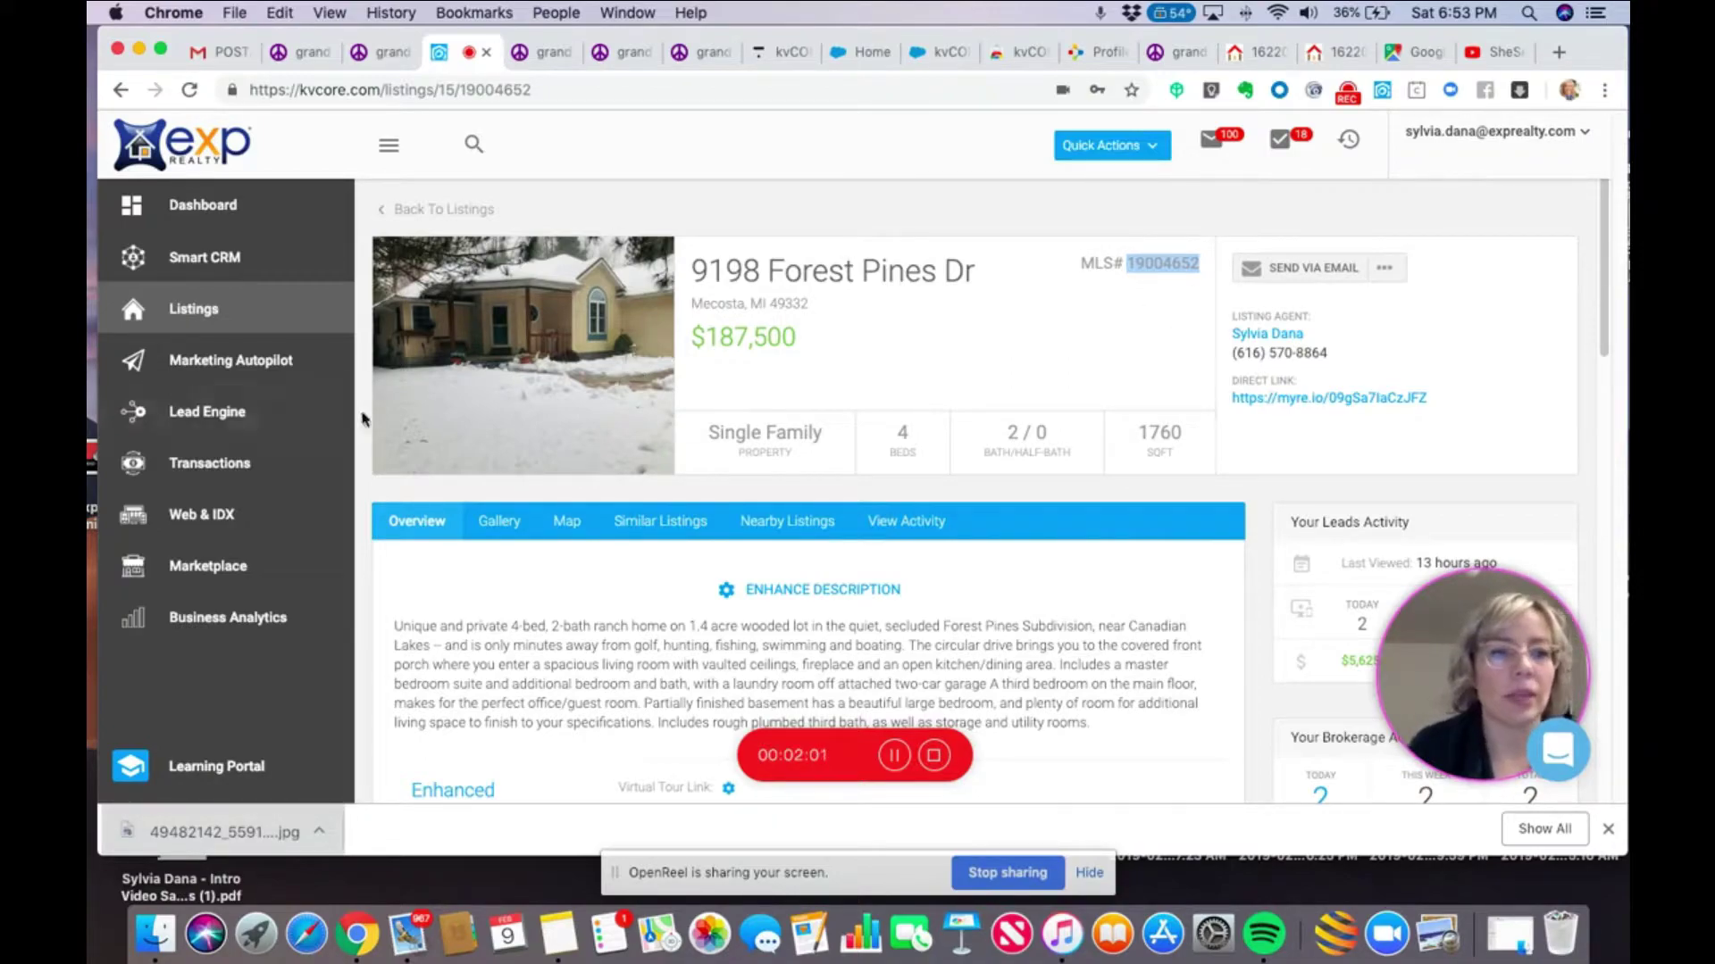
Start the Call Capture setup under Lead Engine to reach Smart Number and Custom Text Codes.
click(203, 412)
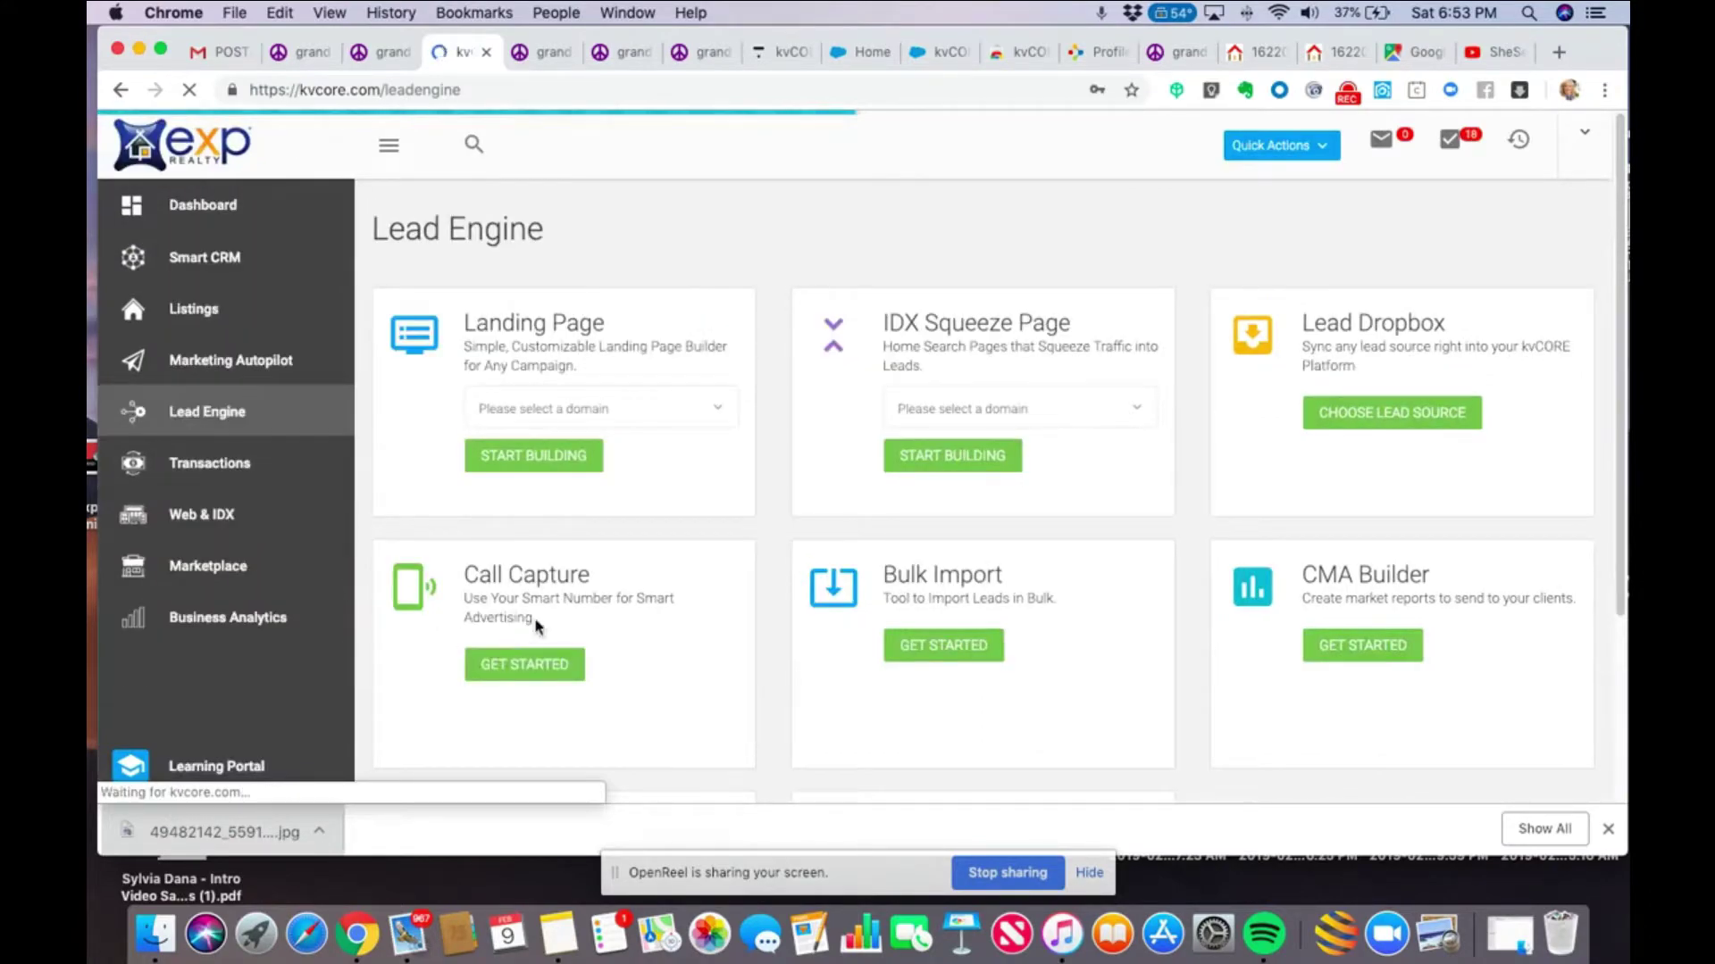
click(516, 666)
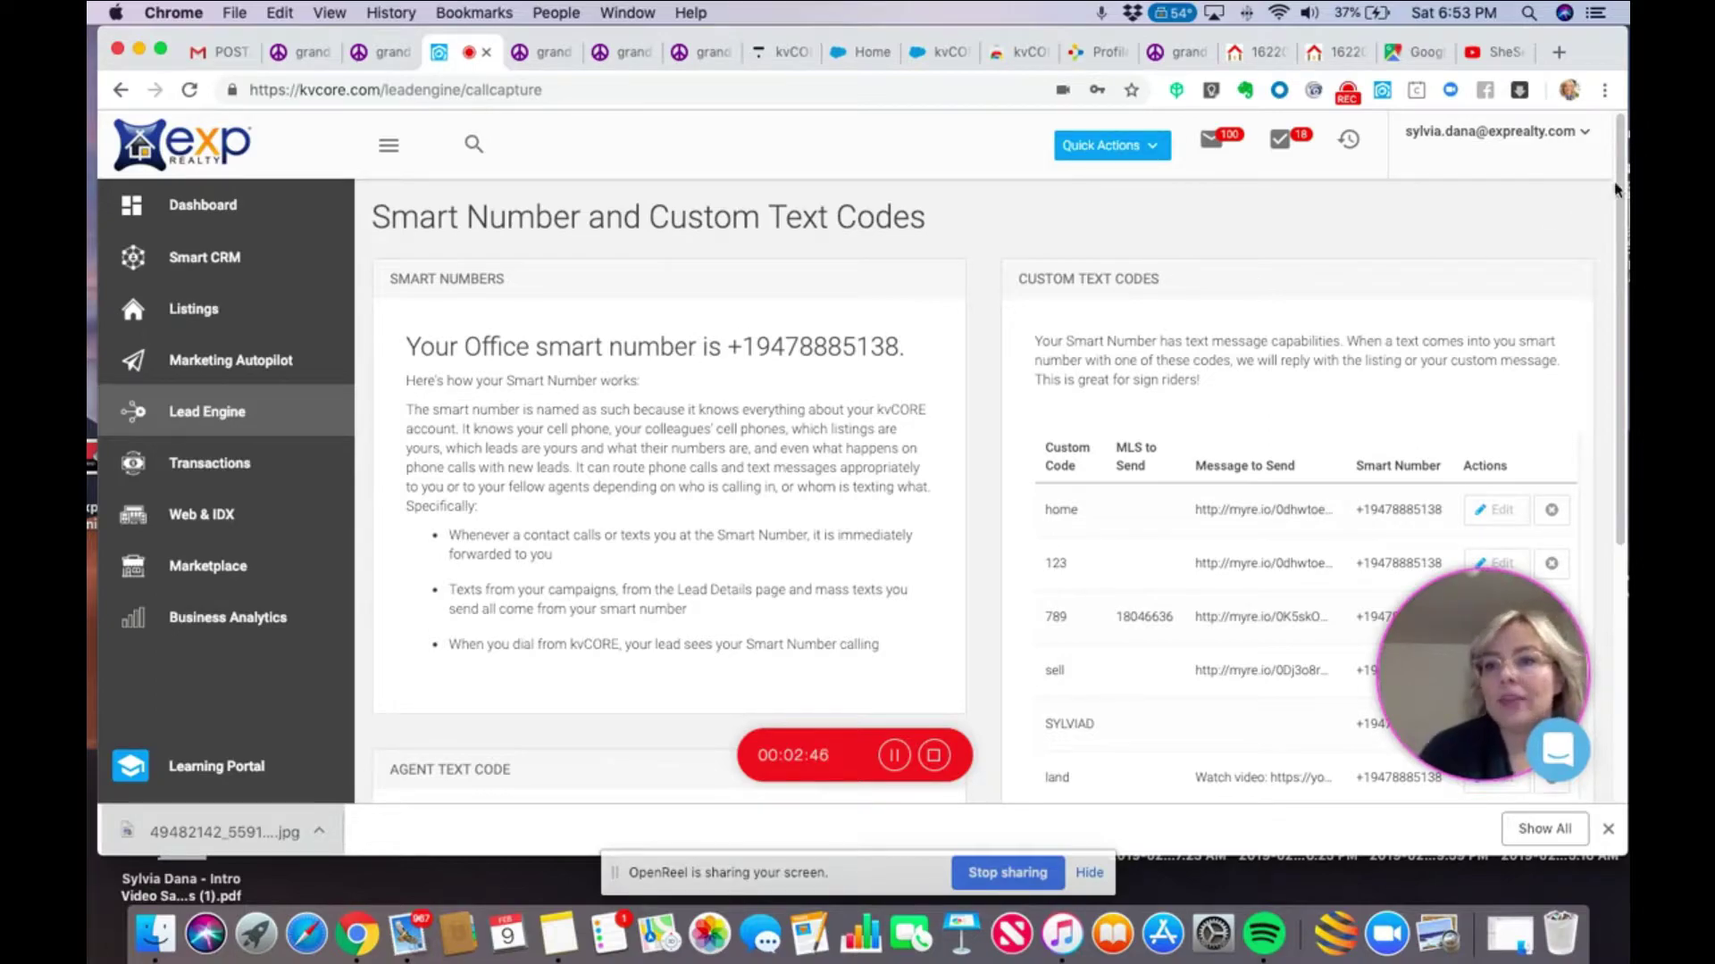
drag(1618, 183, 1624, 228)
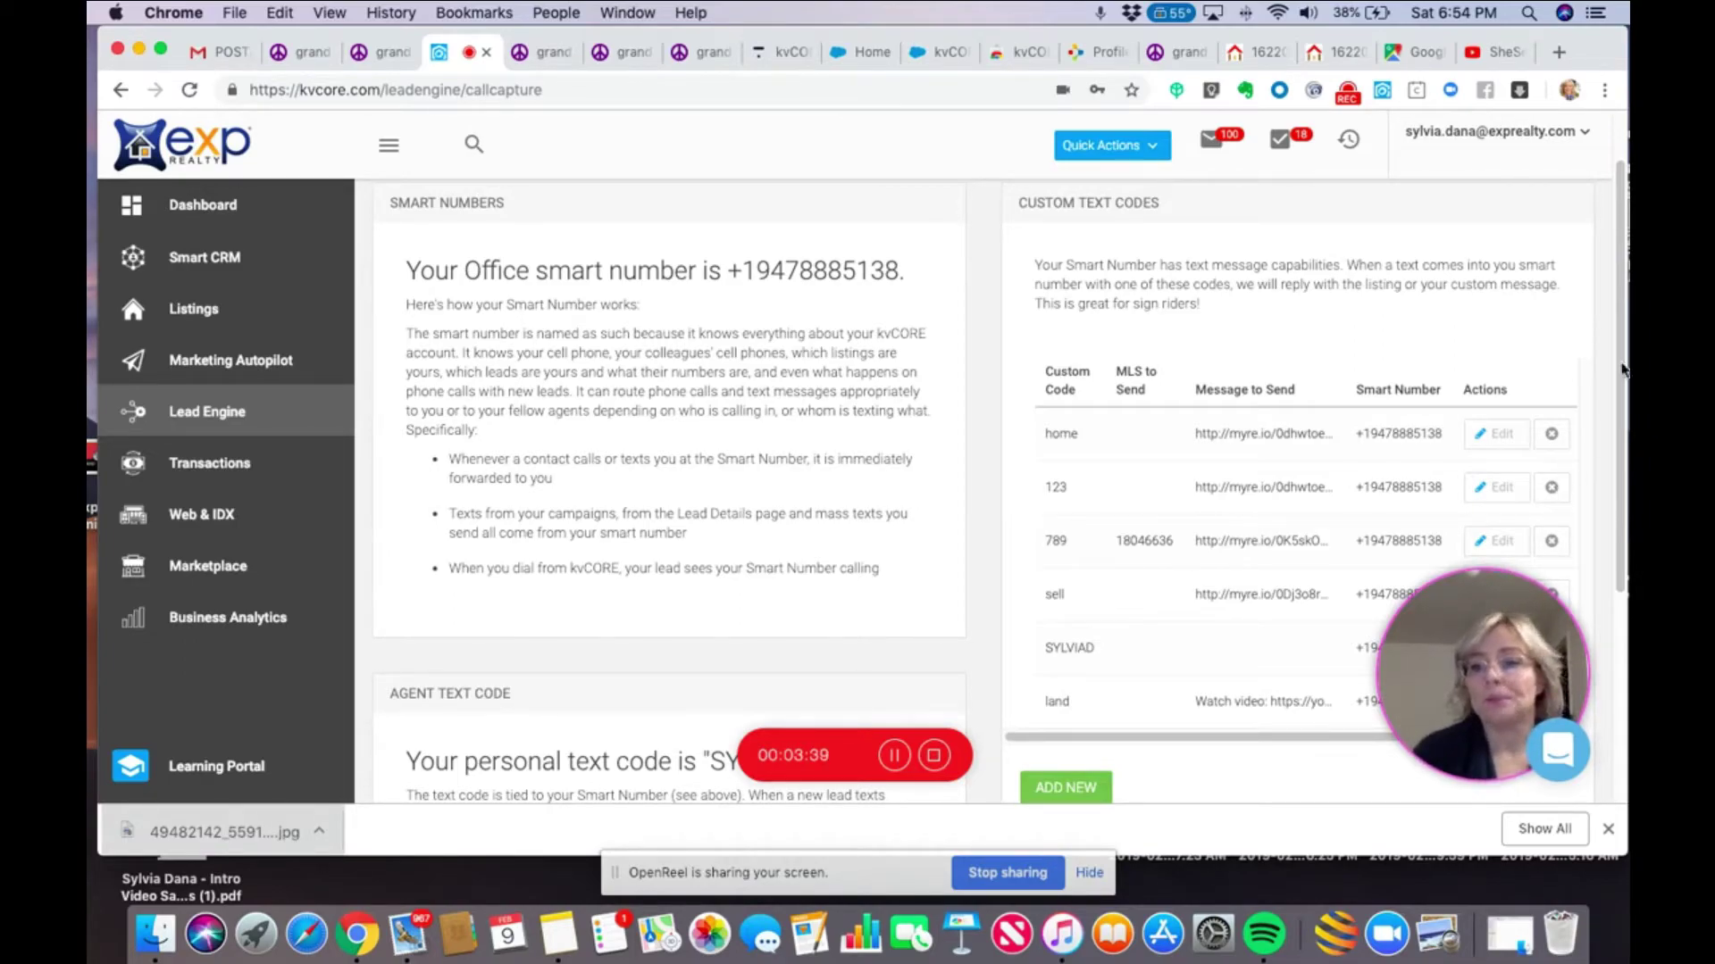
drag(1622, 390, 1623, 444)
scroll(1624, 447, down, 2)
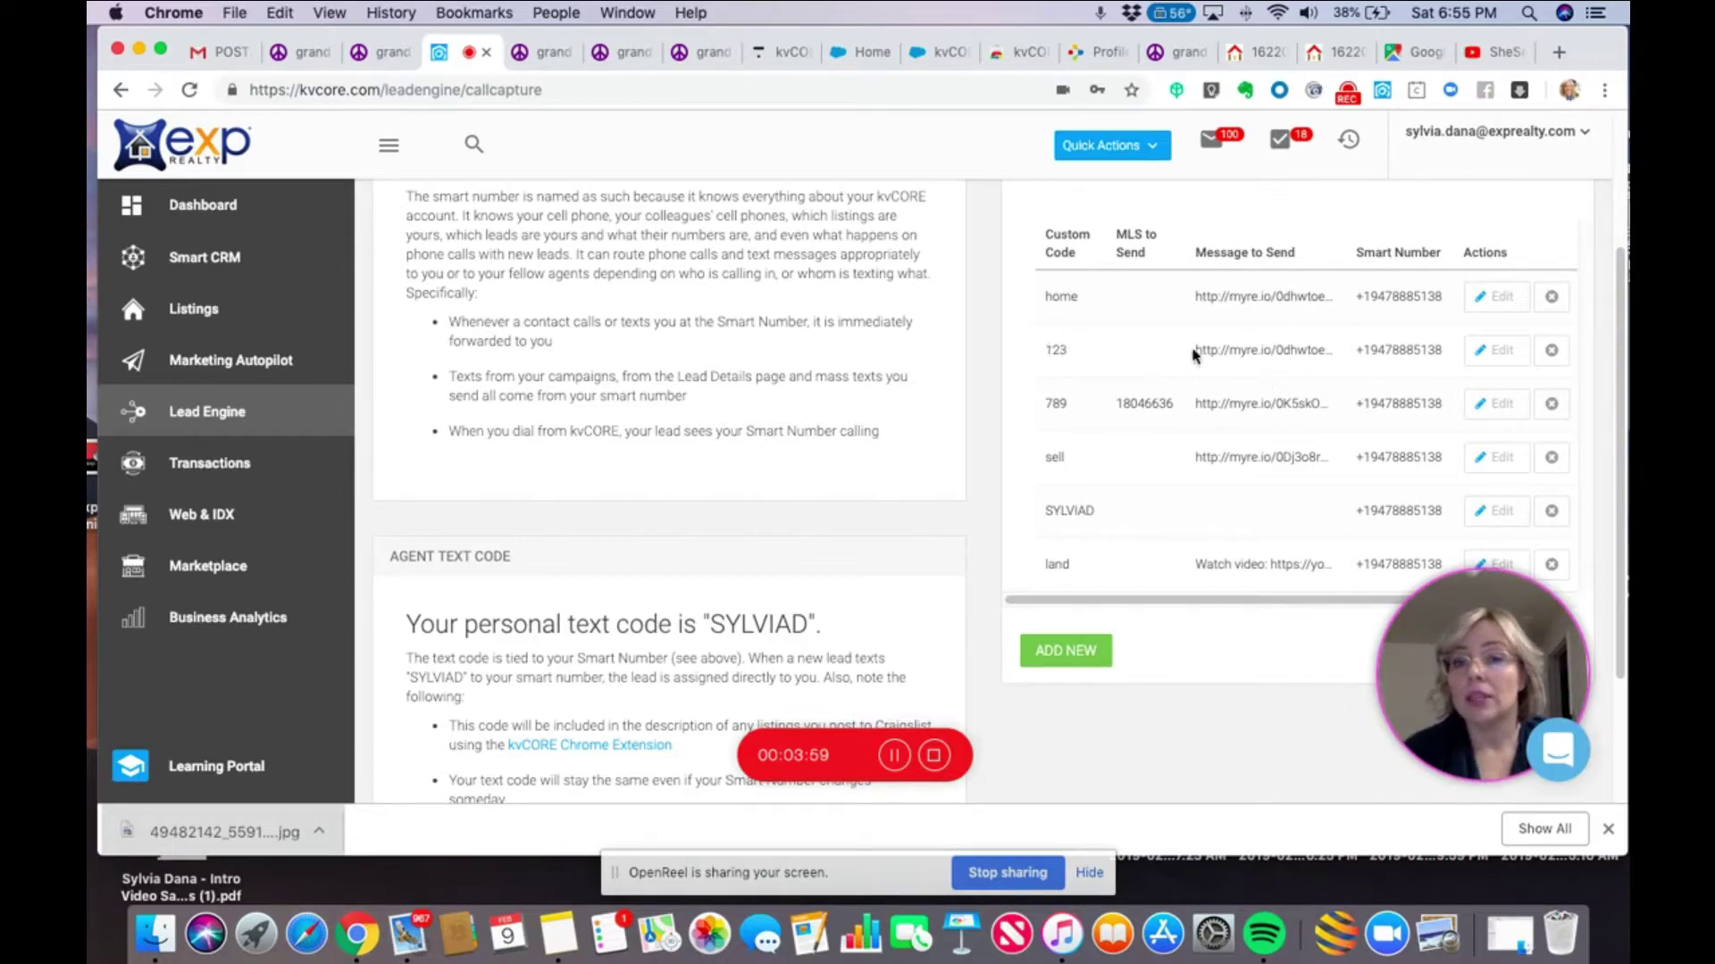
Edit text code 123, replacing its reply-message link with MLS ID 19004652.
click(1496, 355)
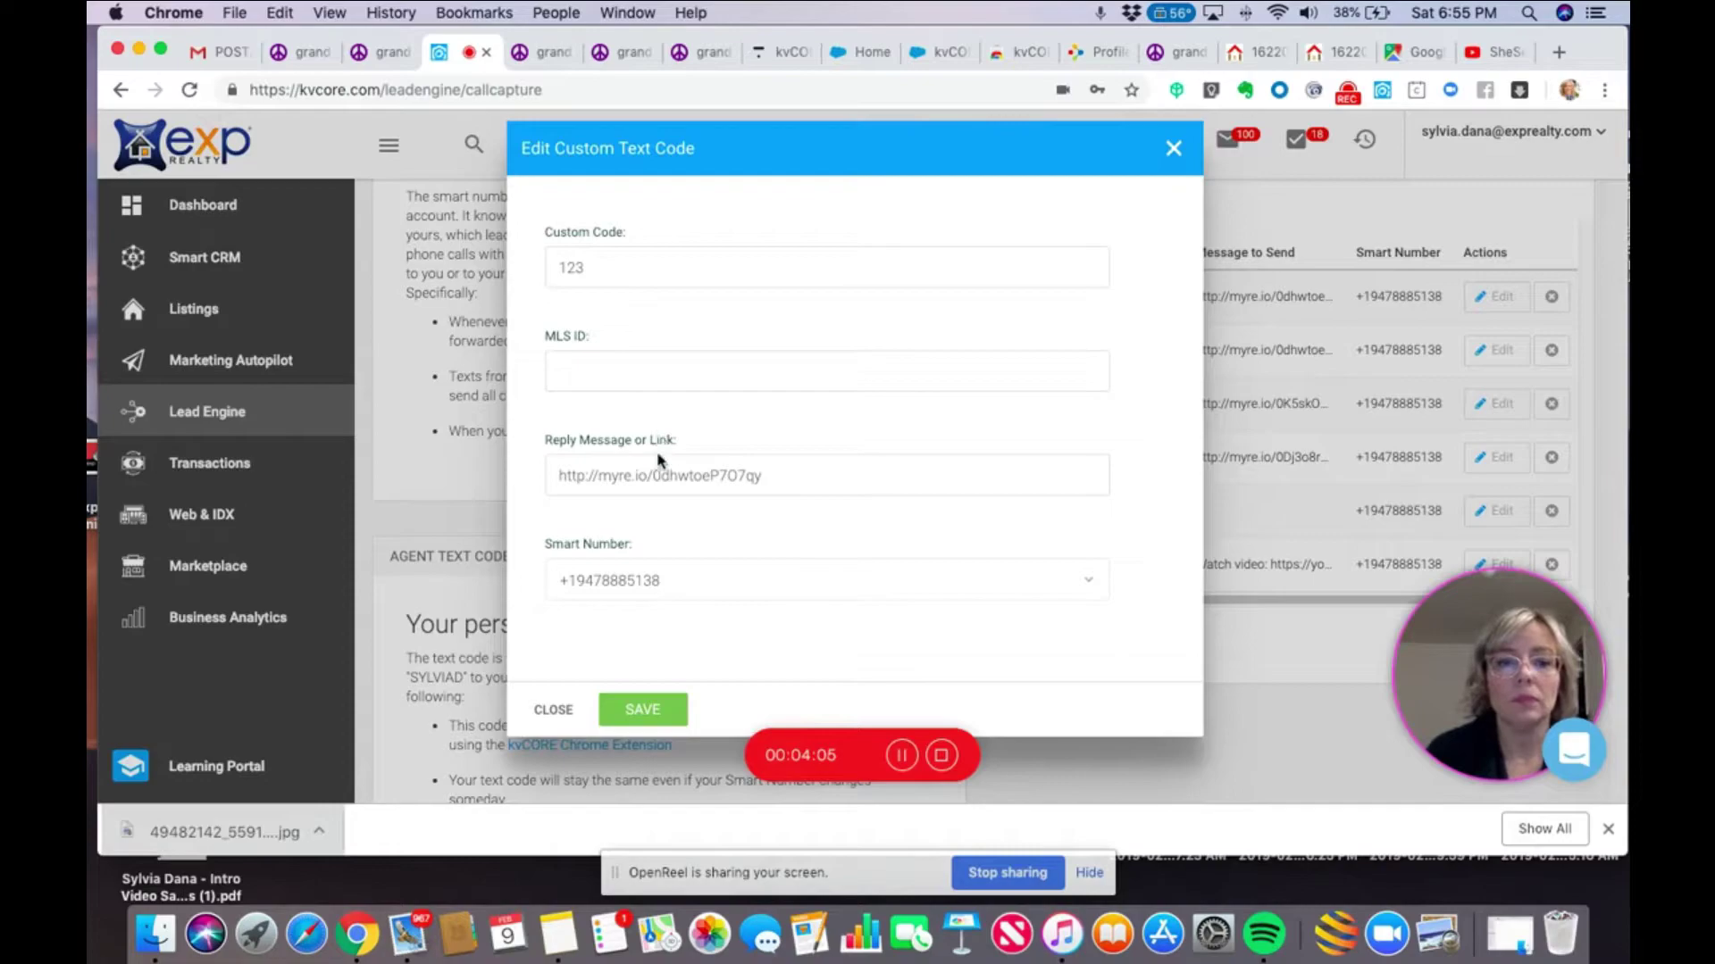
drag(797, 476, 511, 445)
key(BackSpace)
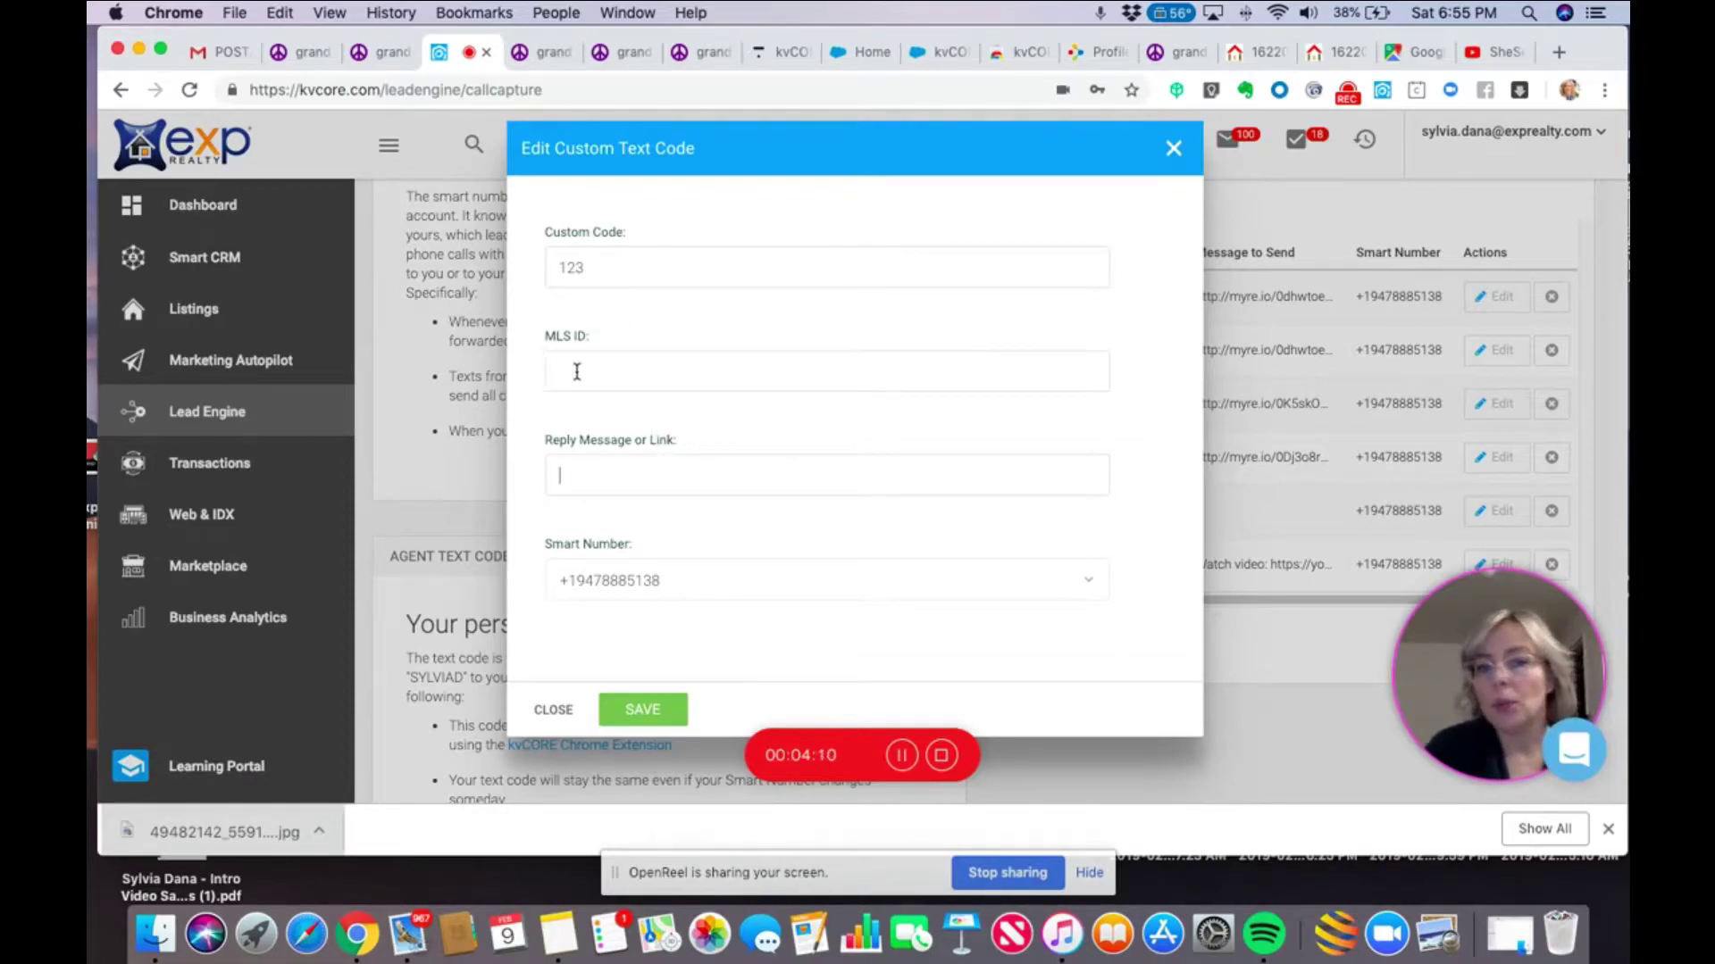
click(644, 374)
text(19004652)
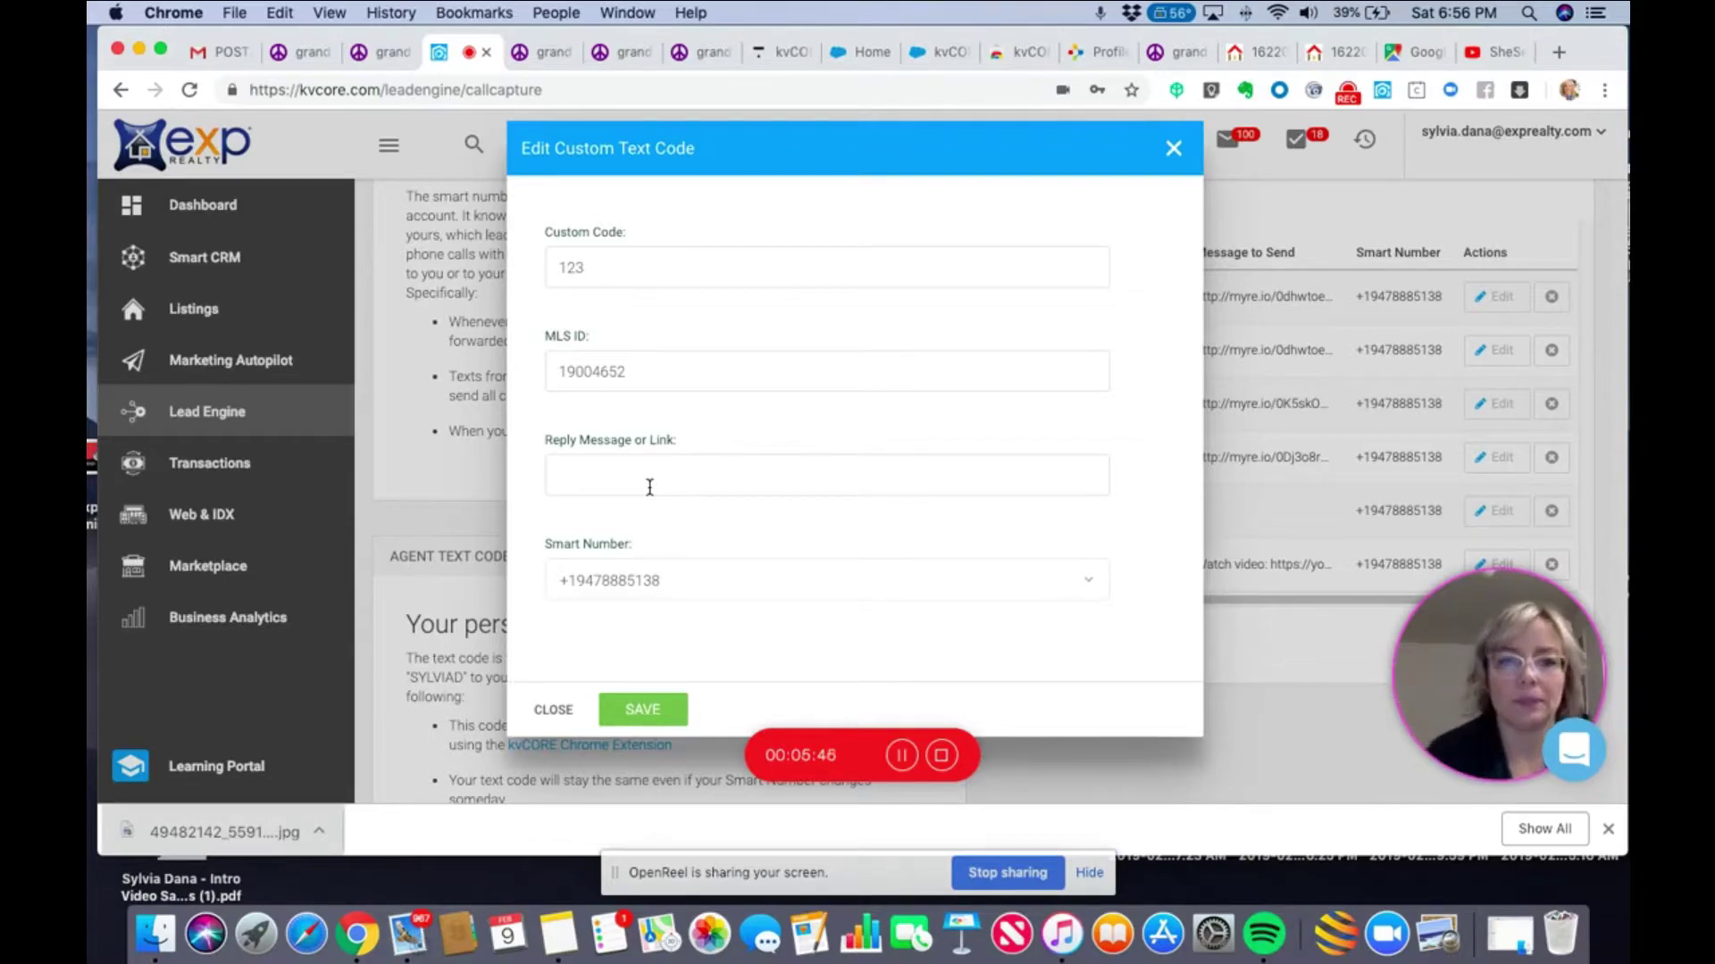
Save text code 123 and switch back to the Craigslist posting tab.
click(643, 714)
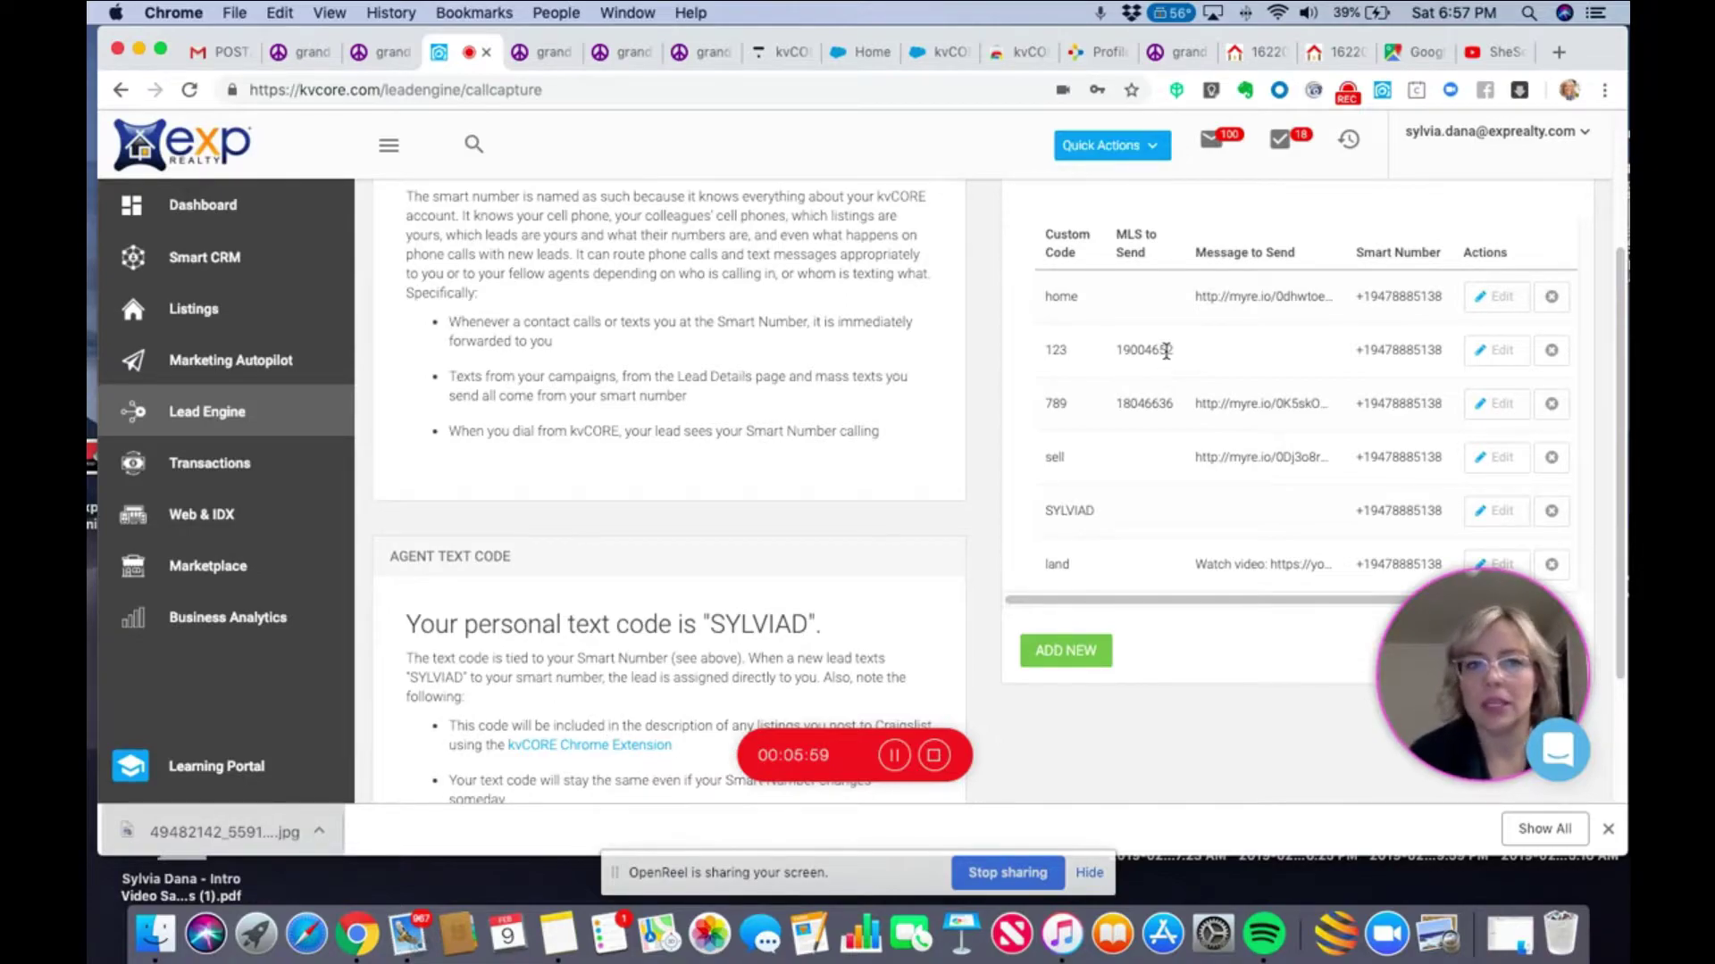
click(308, 56)
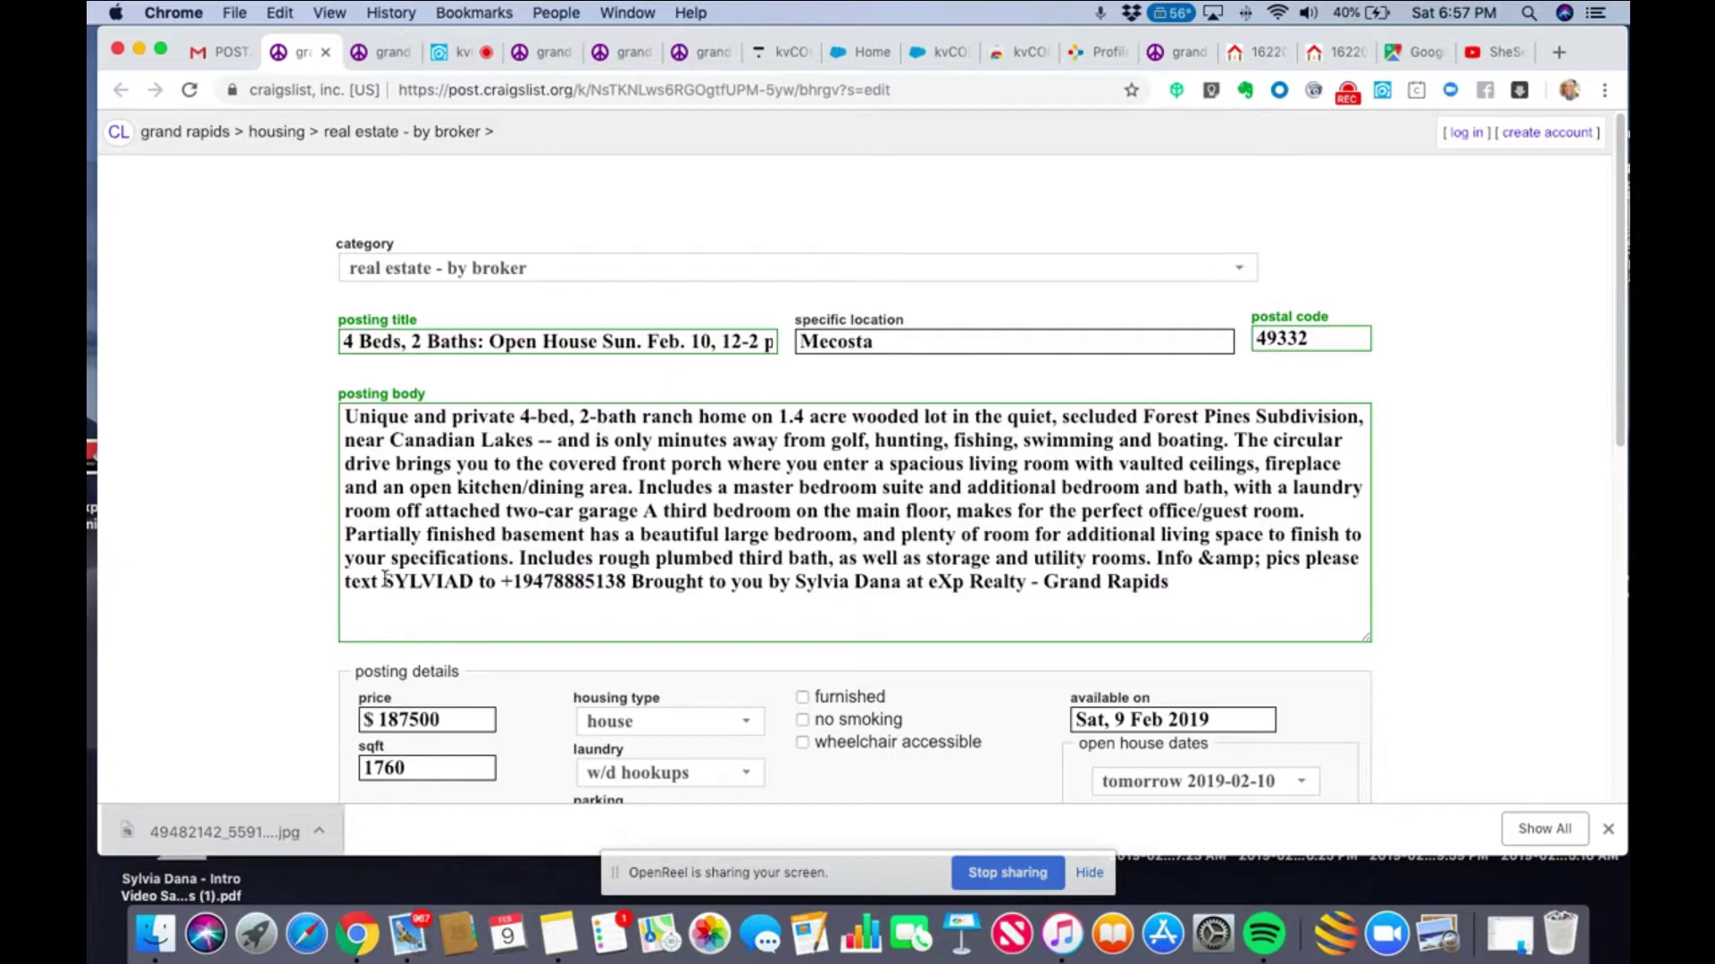
Replace the old SYLVIAD text code in the ad body with 123 and continue to the preview.
drag(385, 579, 471, 582)
text(123)
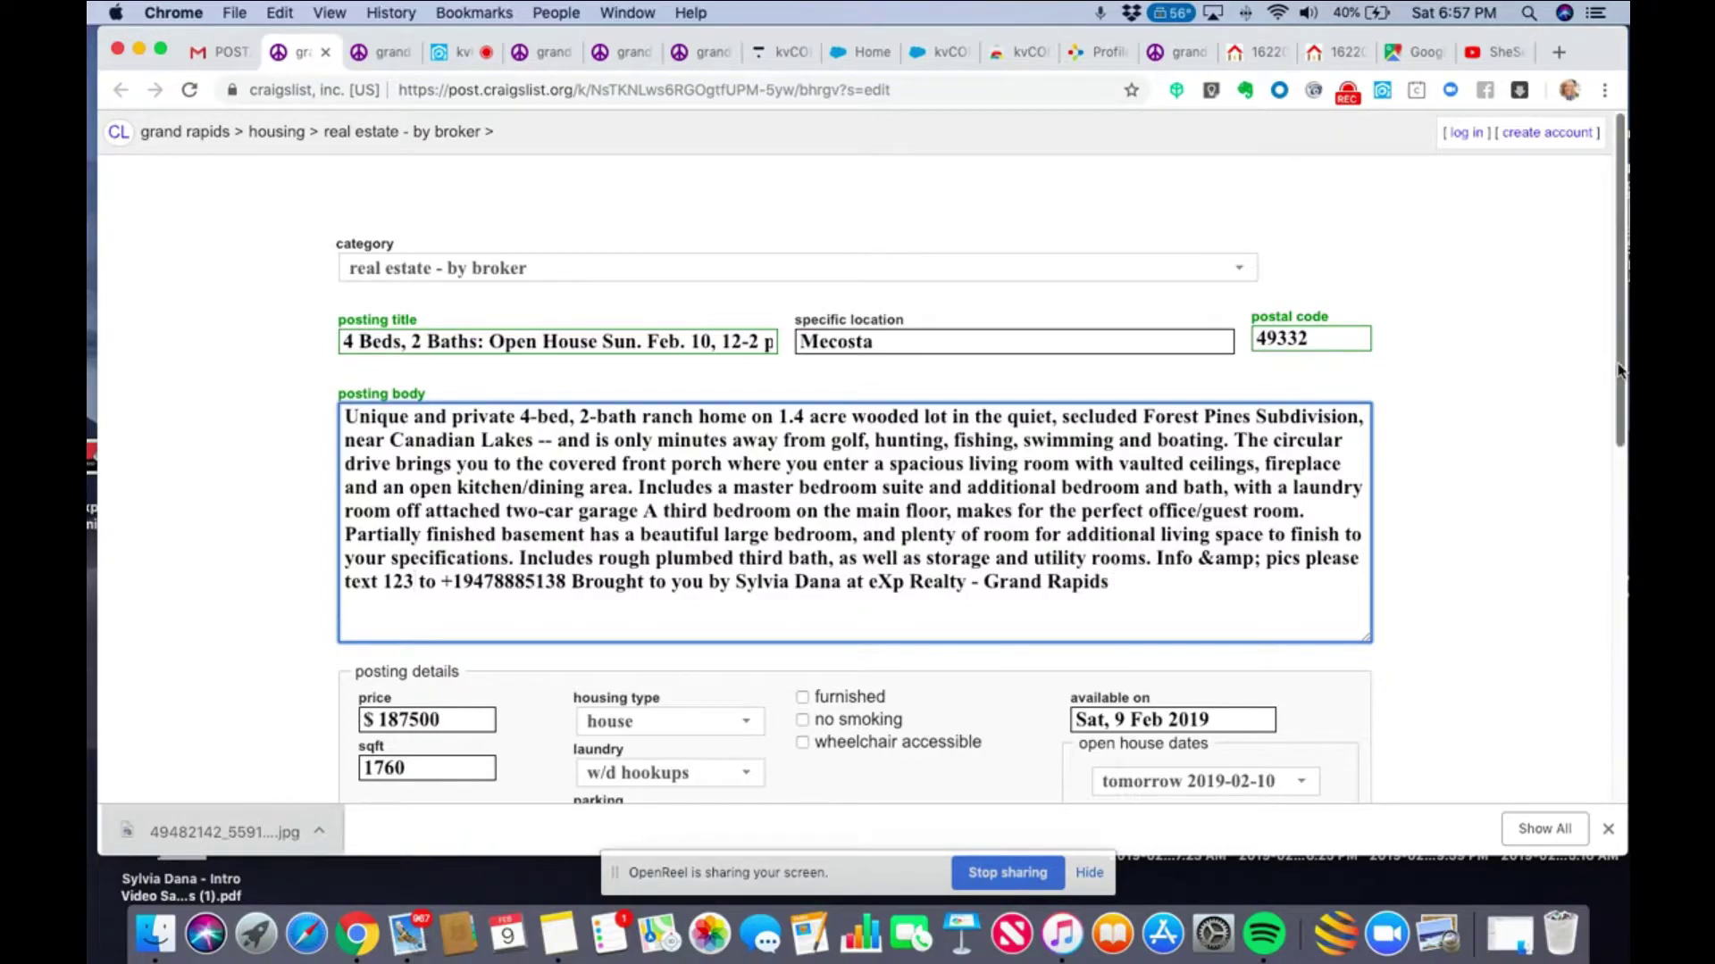
drag(1624, 375, 1605, 750)
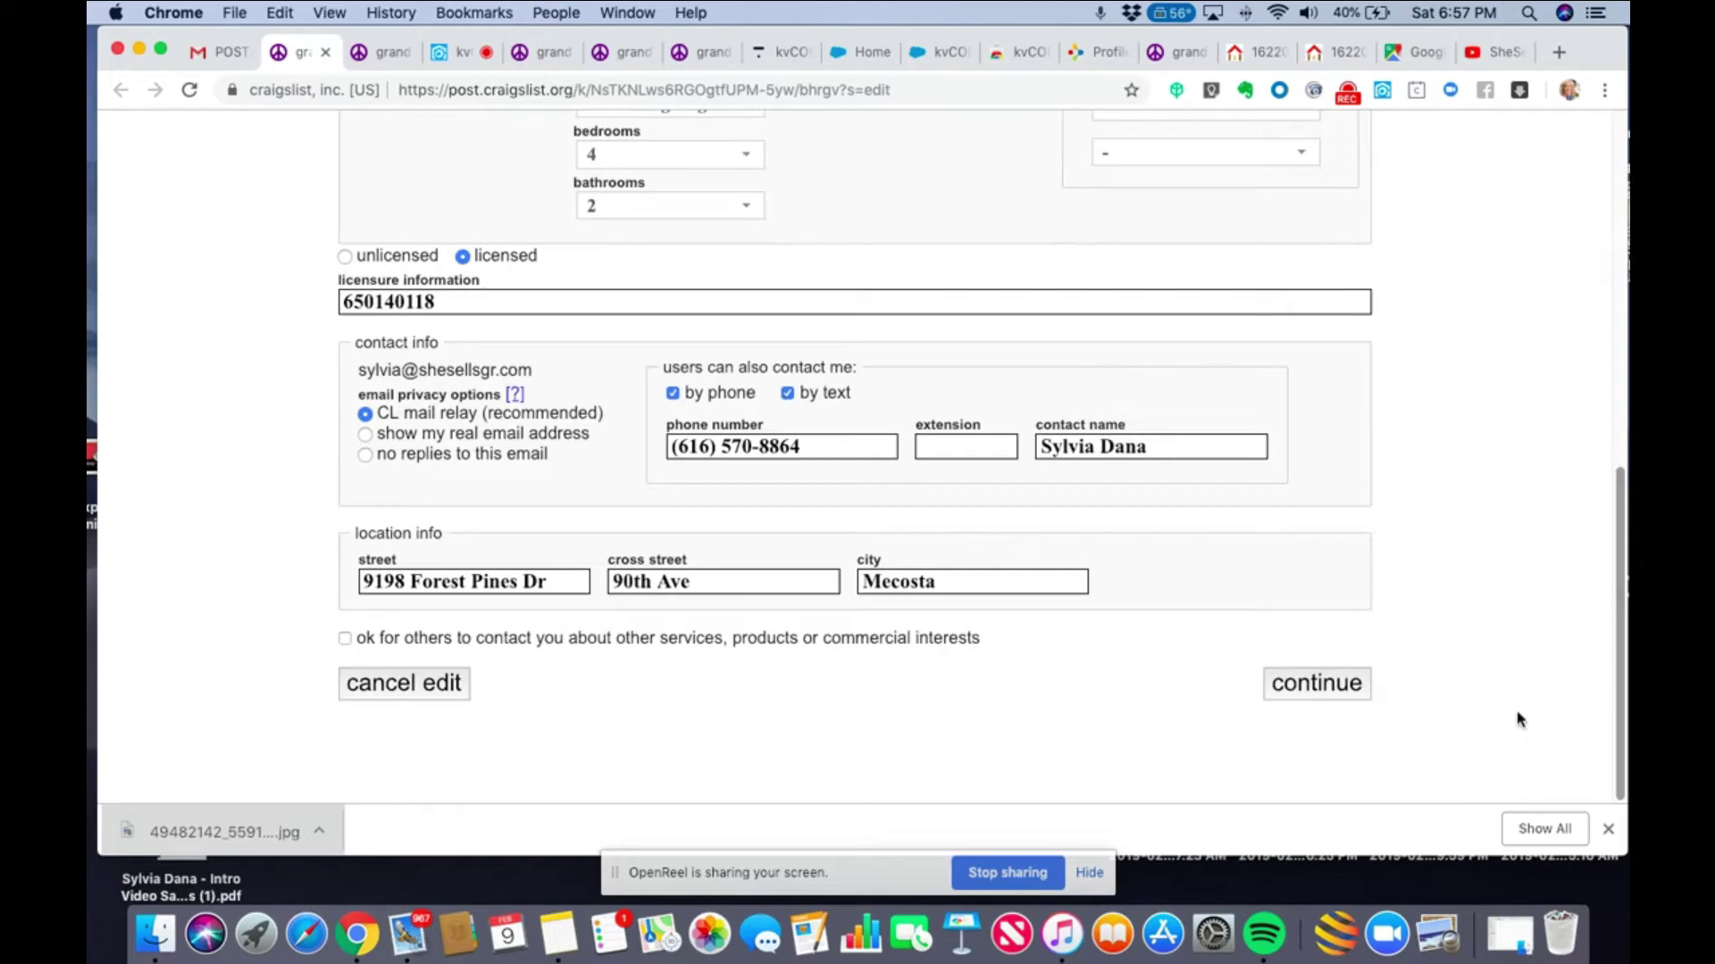
click(1335, 686)
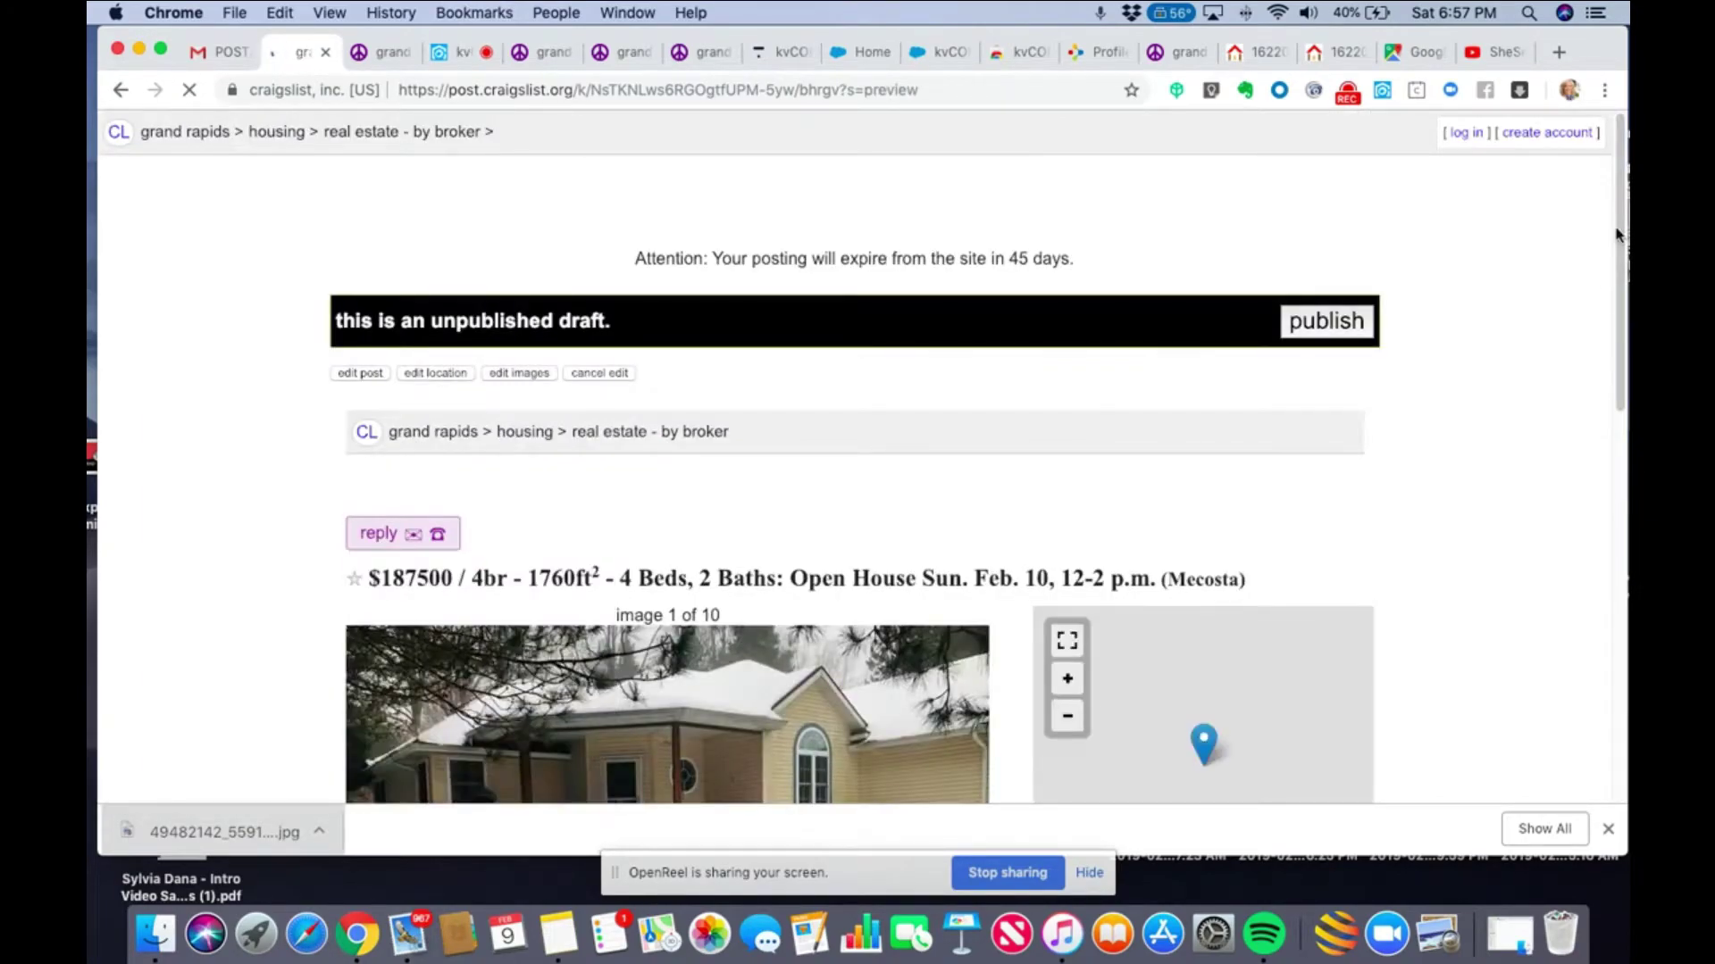
Look over the ad preview and its map, then reopen the posting for editing.
scroll(1620, 348, down, 5)
drag(1621, 357, 1624, 406)
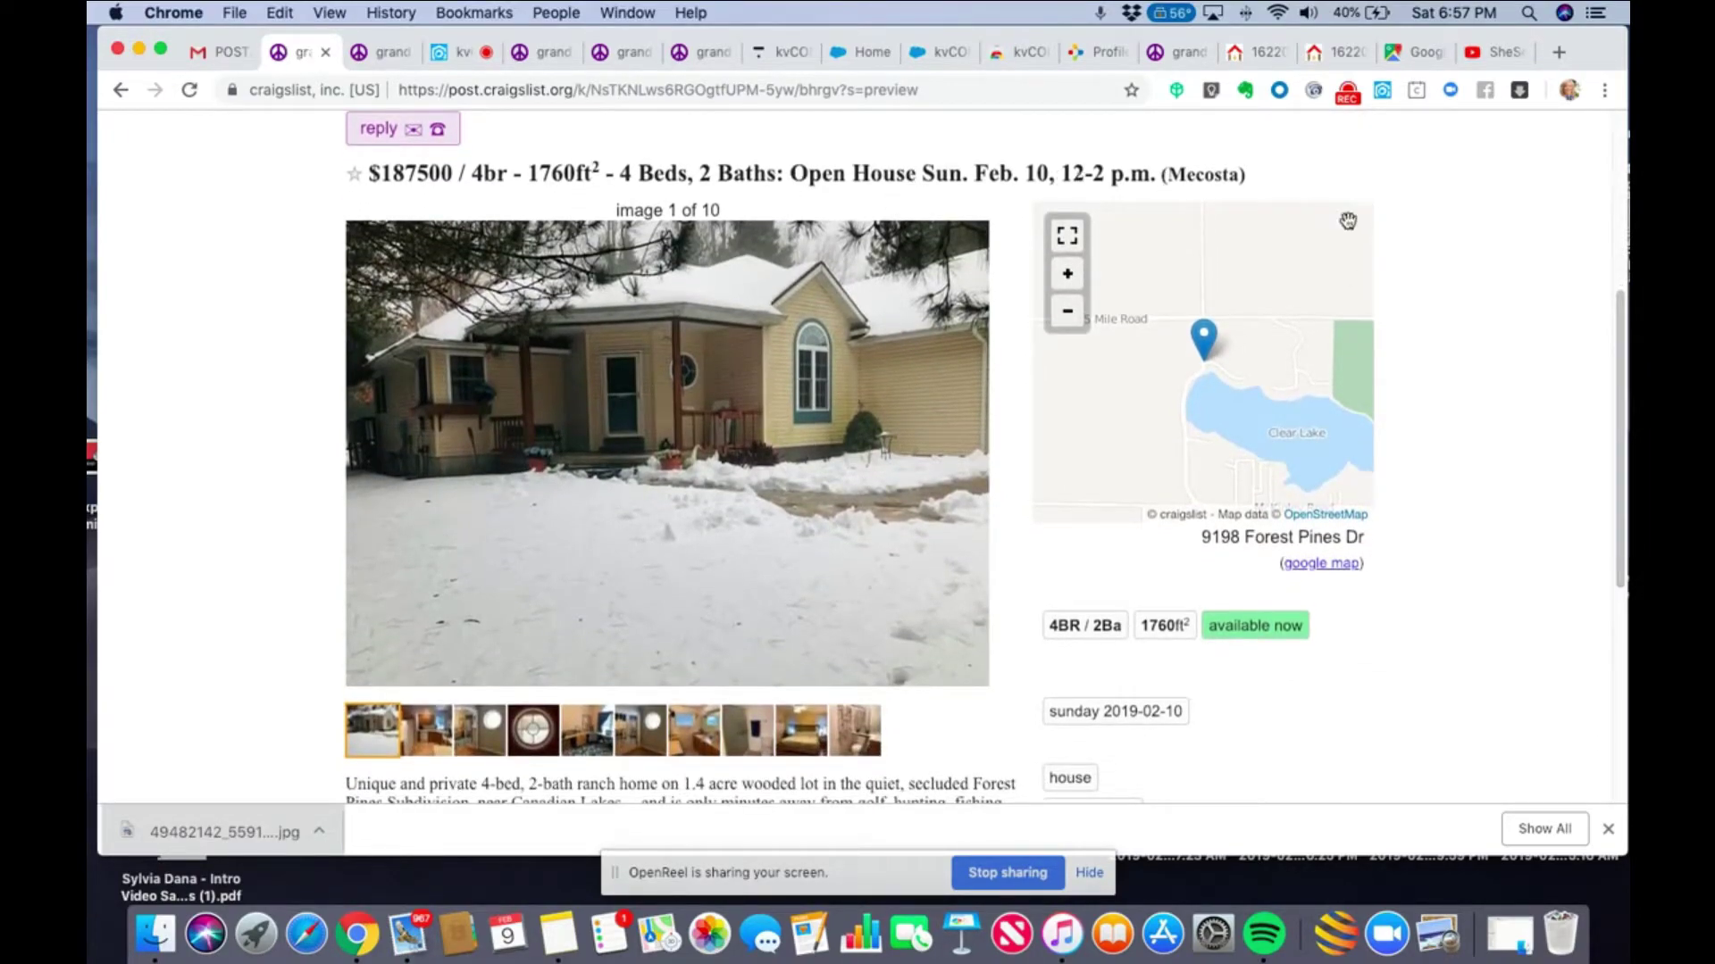
drag(1623, 319, 1616, 371)
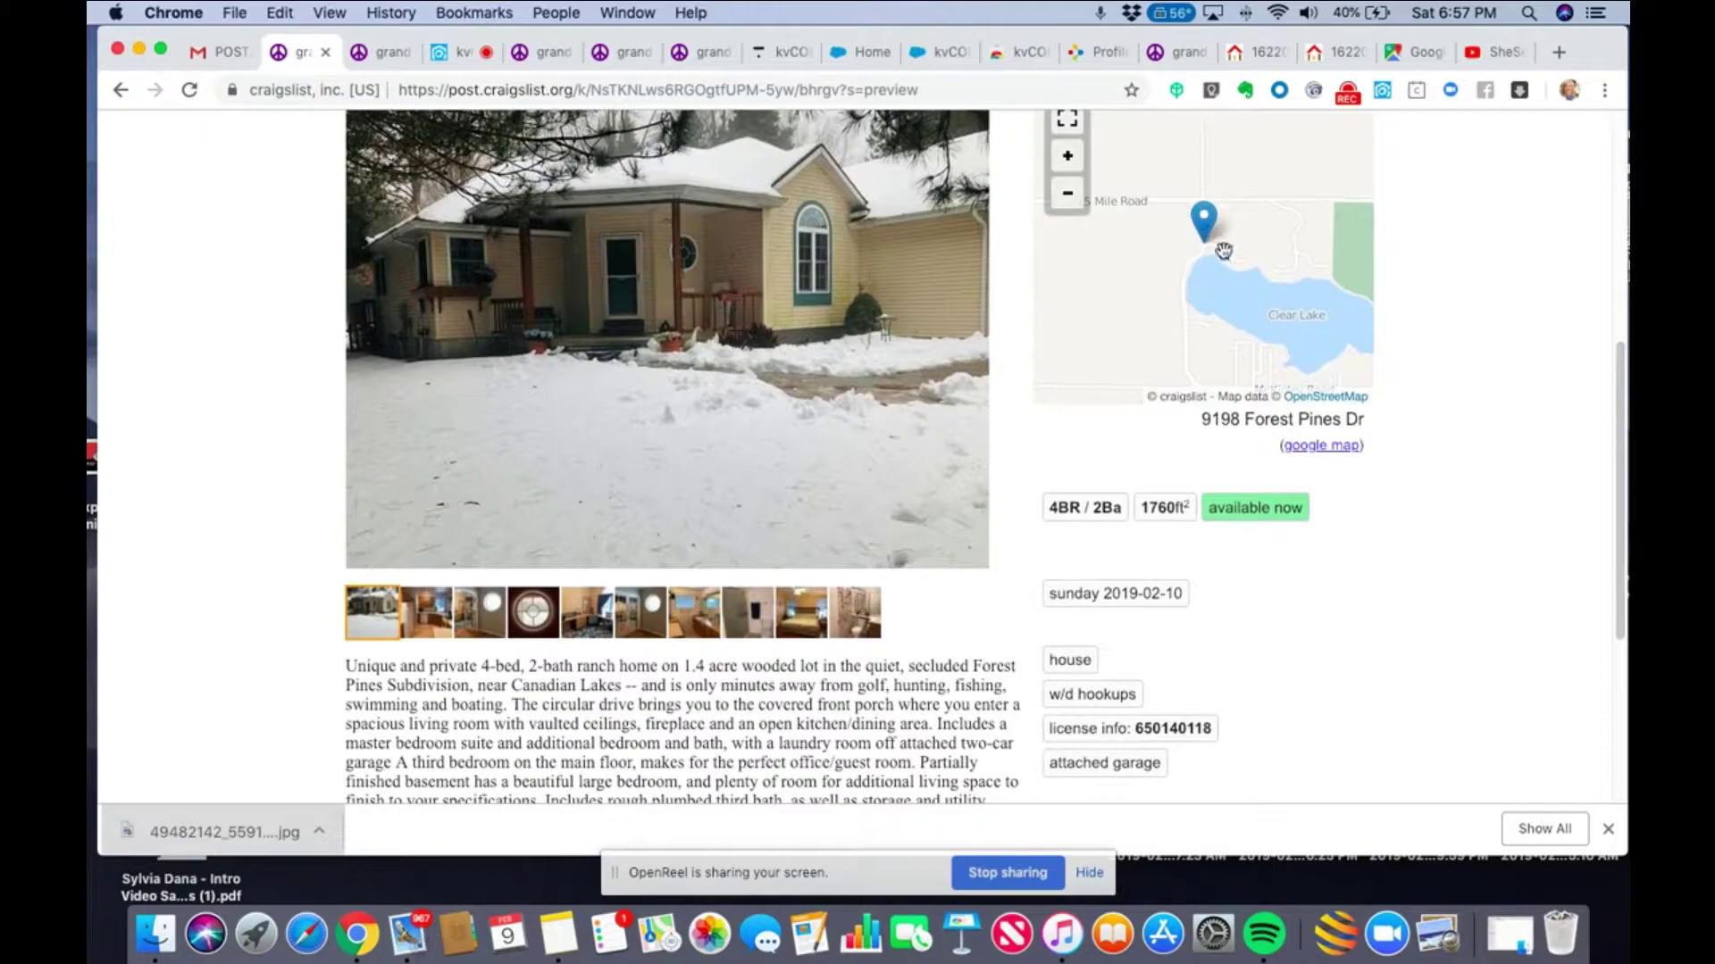
drag(1166, 251, 1235, 247)
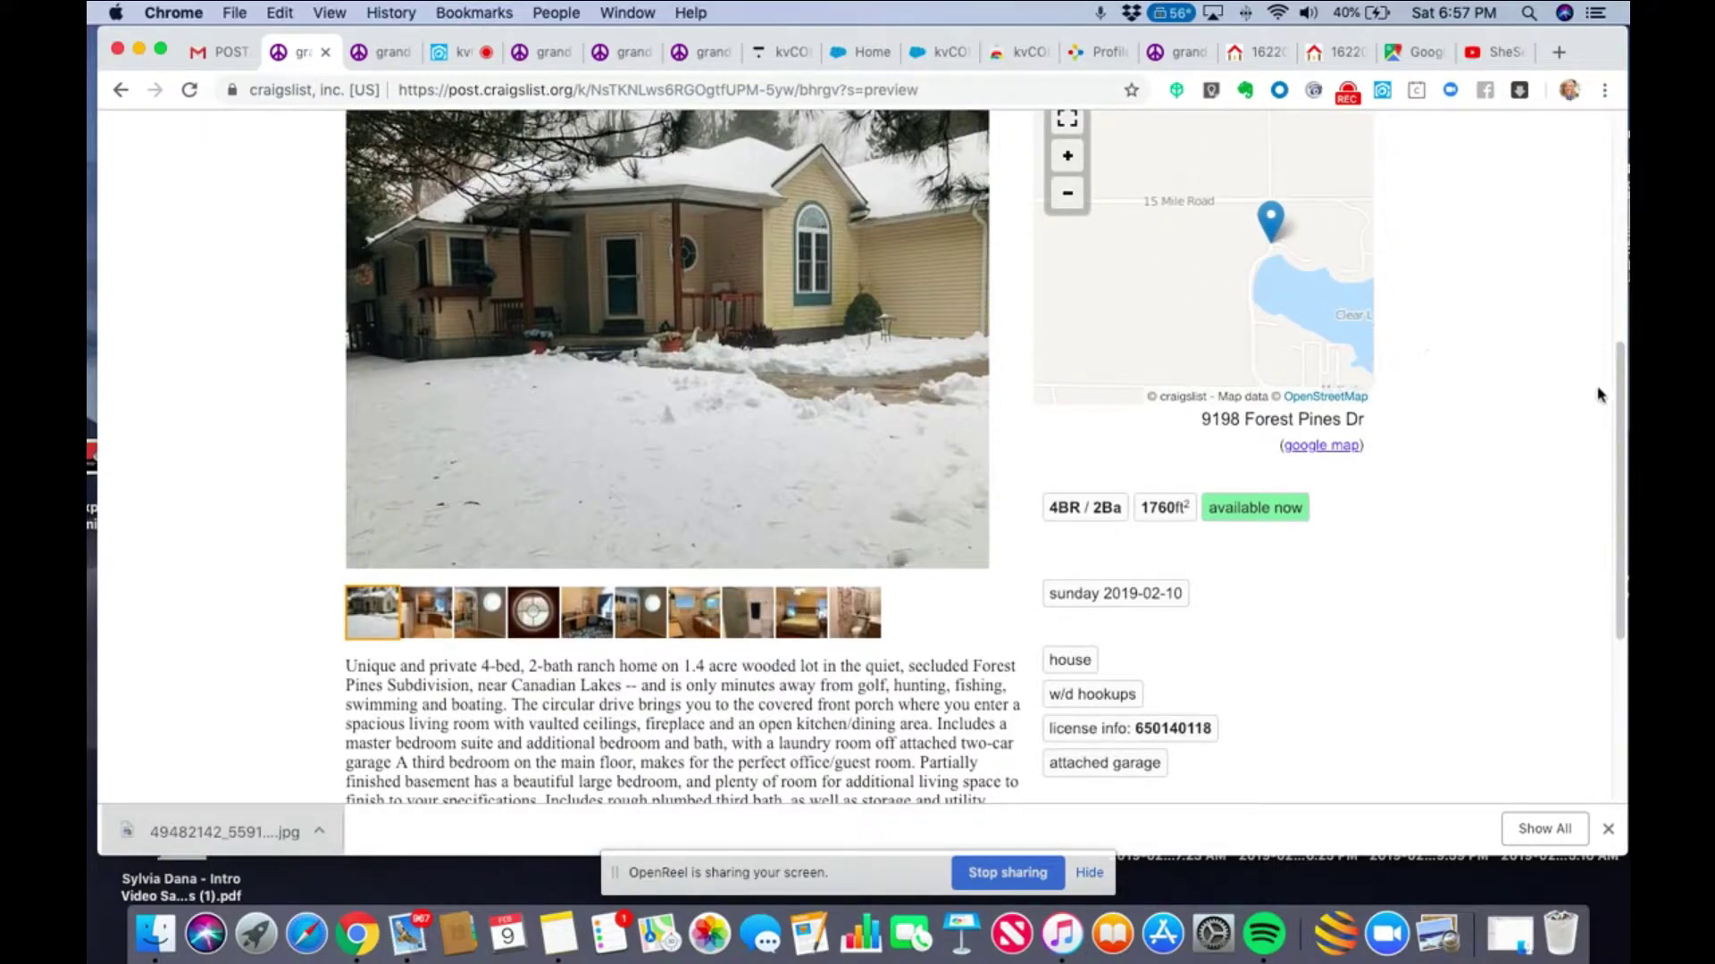
drag(1618, 393, 1616, 548)
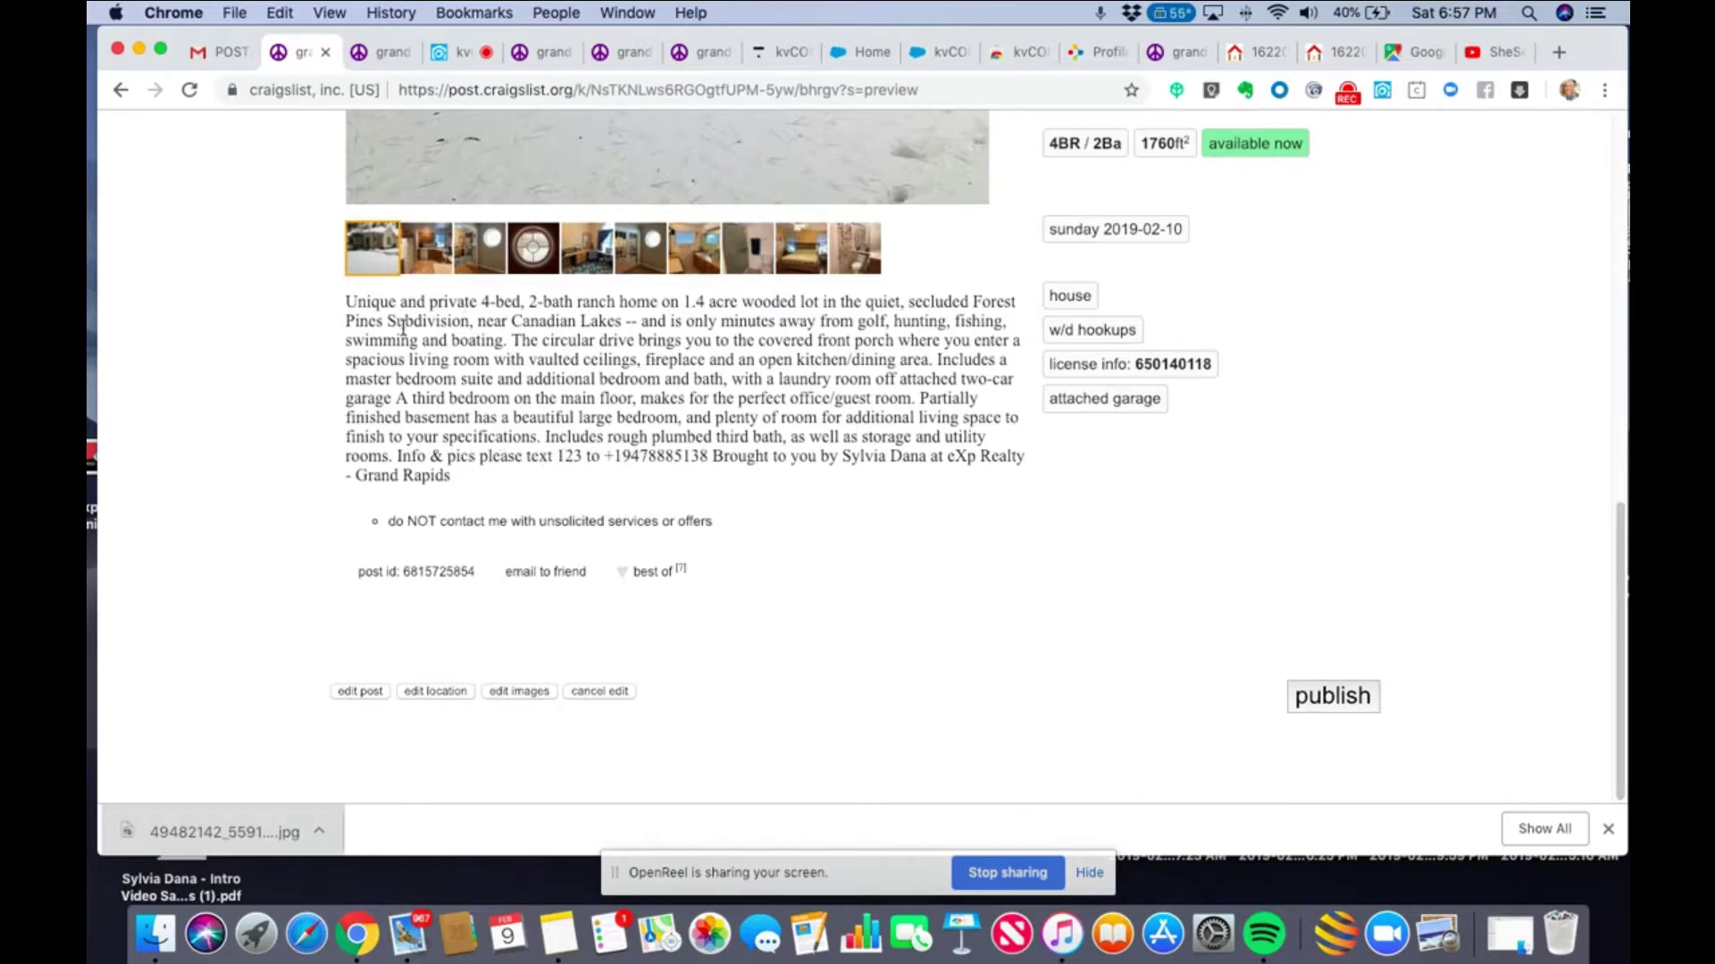
click(366, 693)
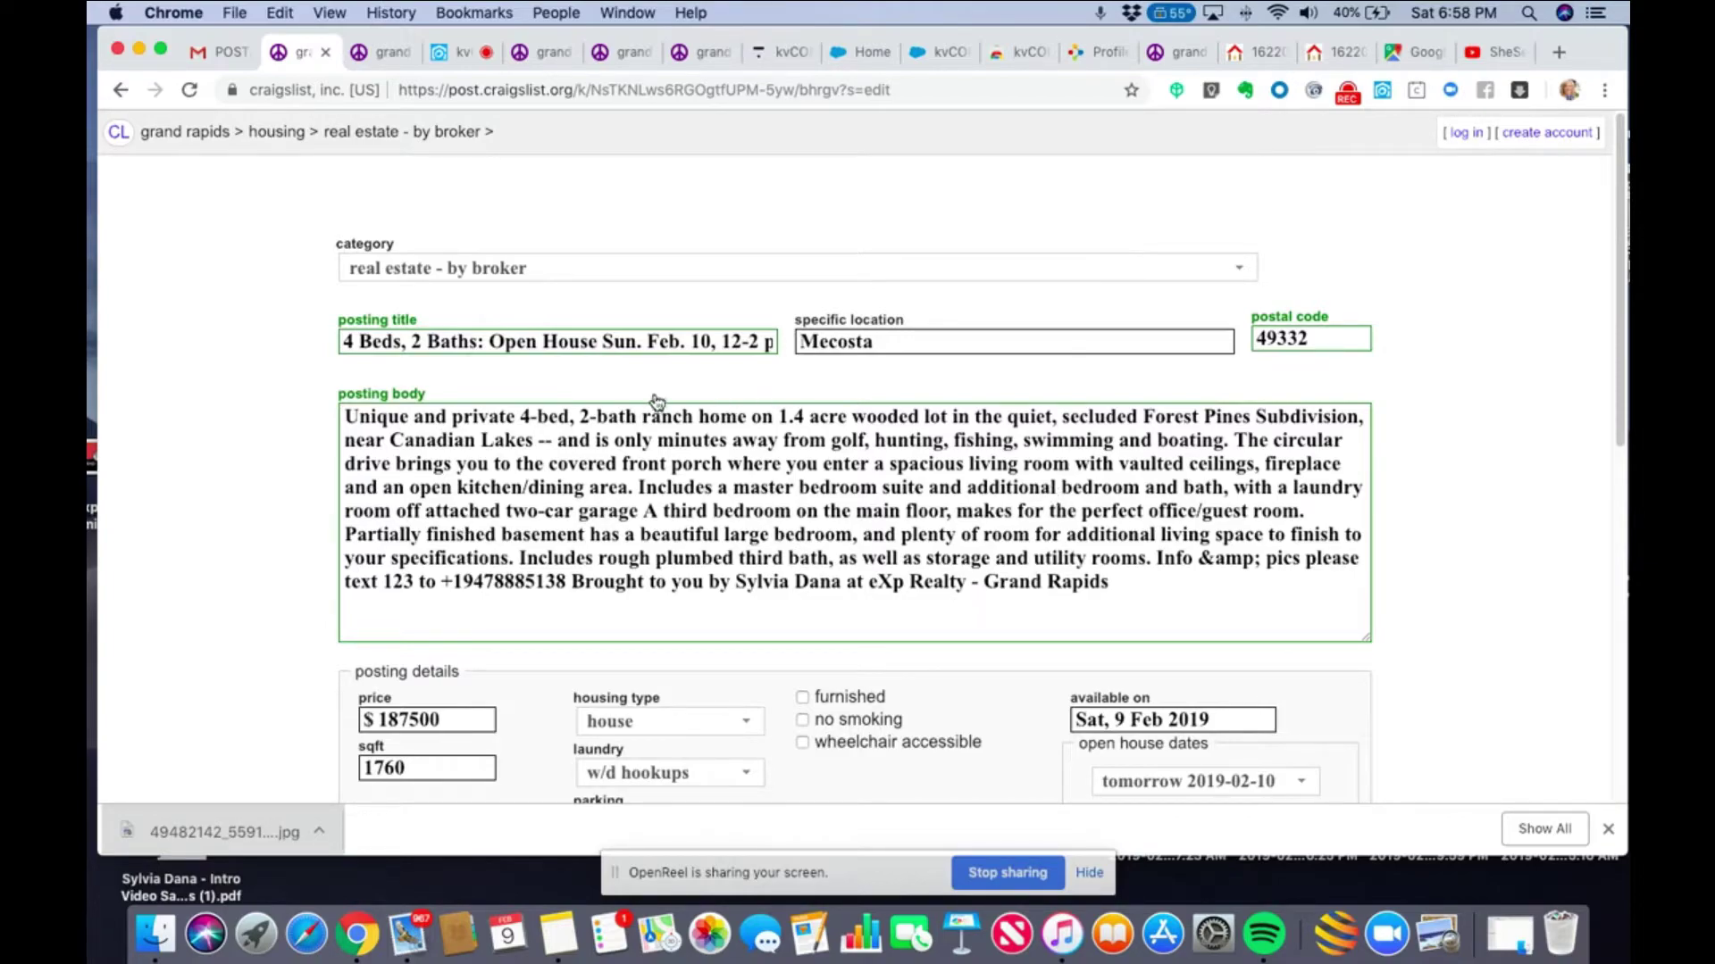
Insert a <br> before 'For Info', delete 'please', and add a colon after 'pics'.
click(1319, 507)
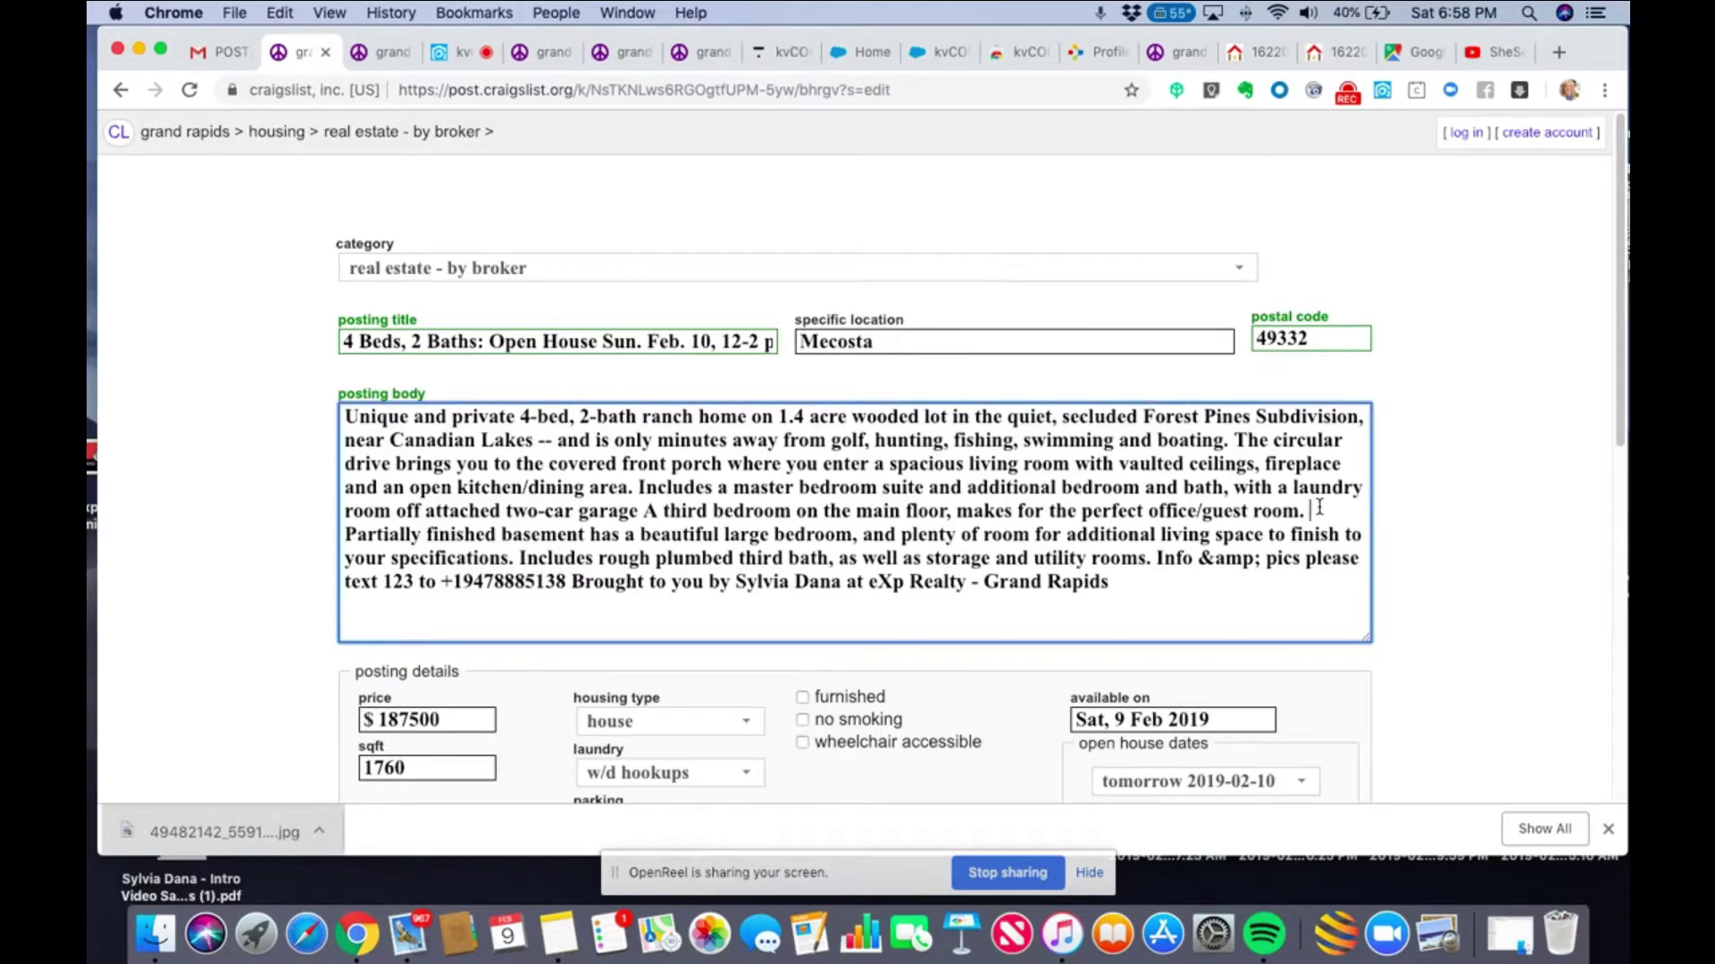
click(1158, 558)
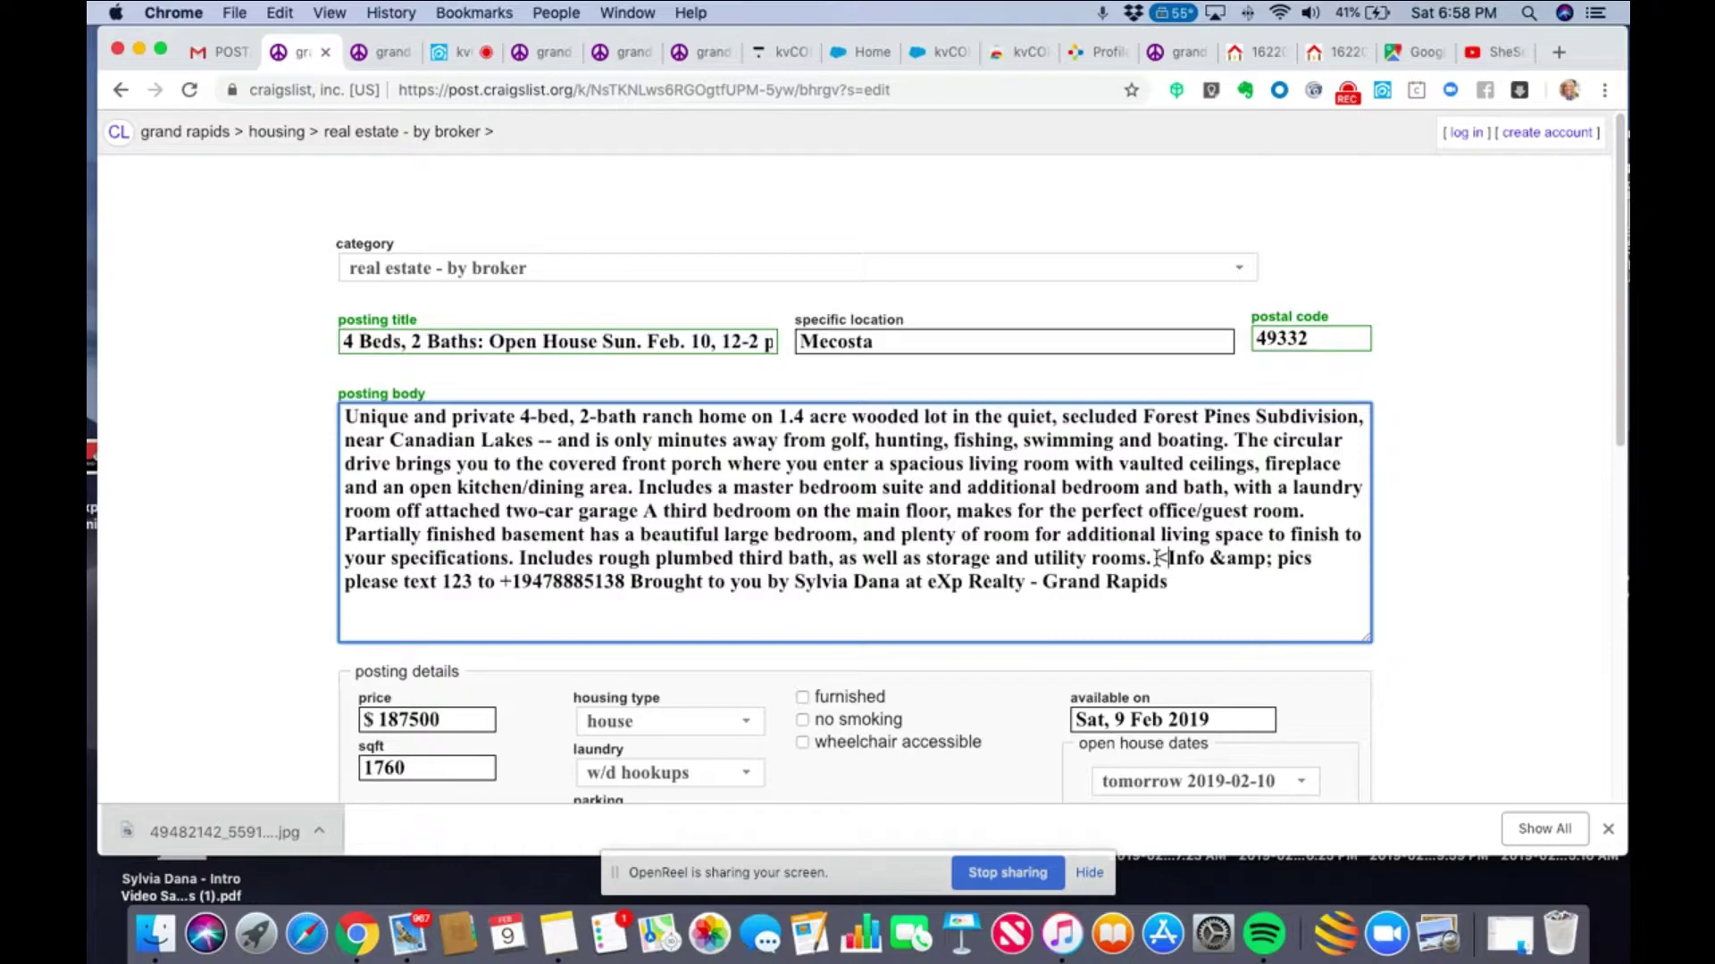
text(<br)
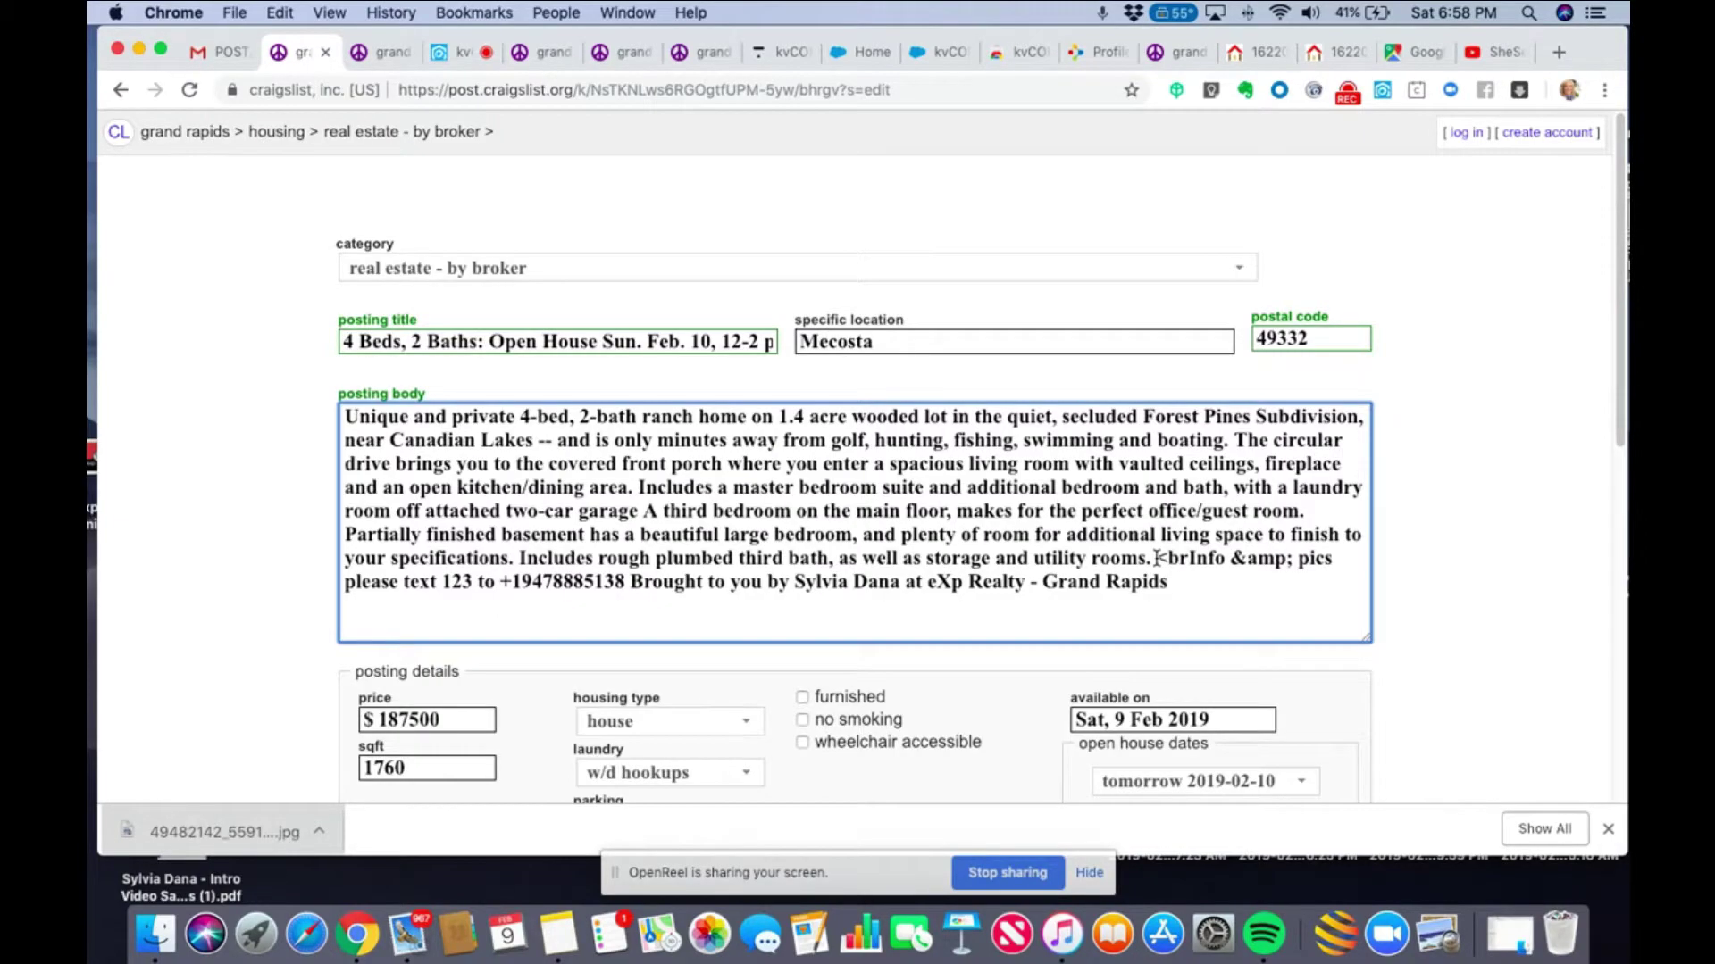
text(>)
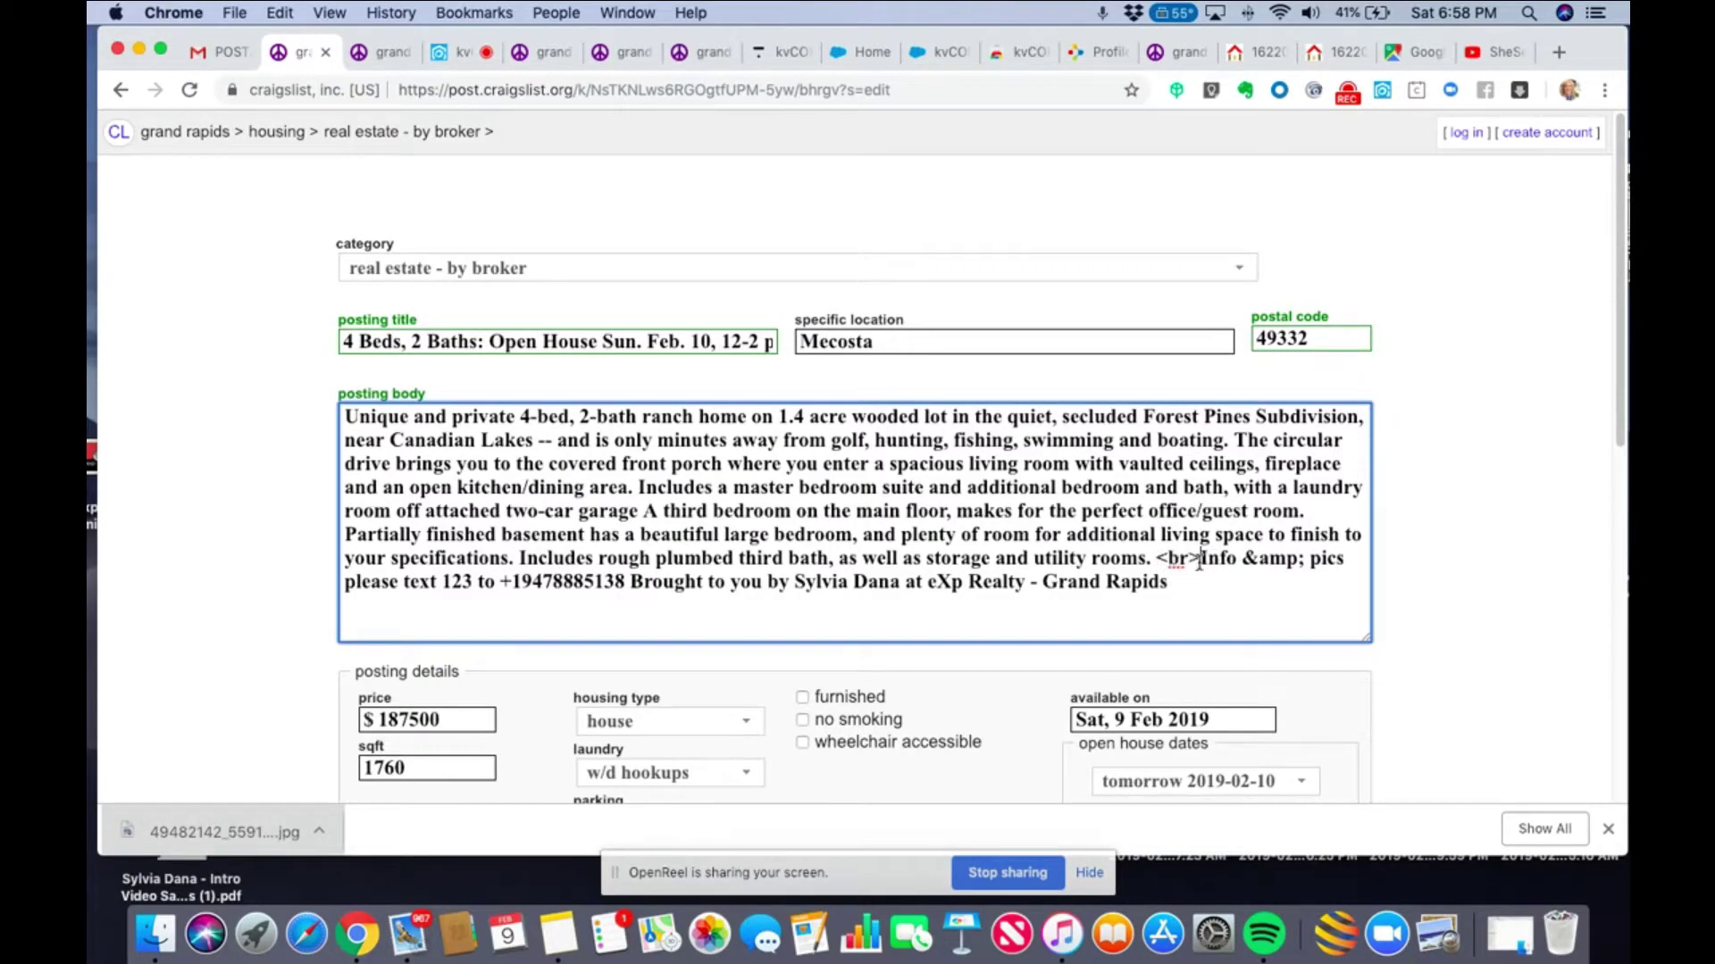
text(For)
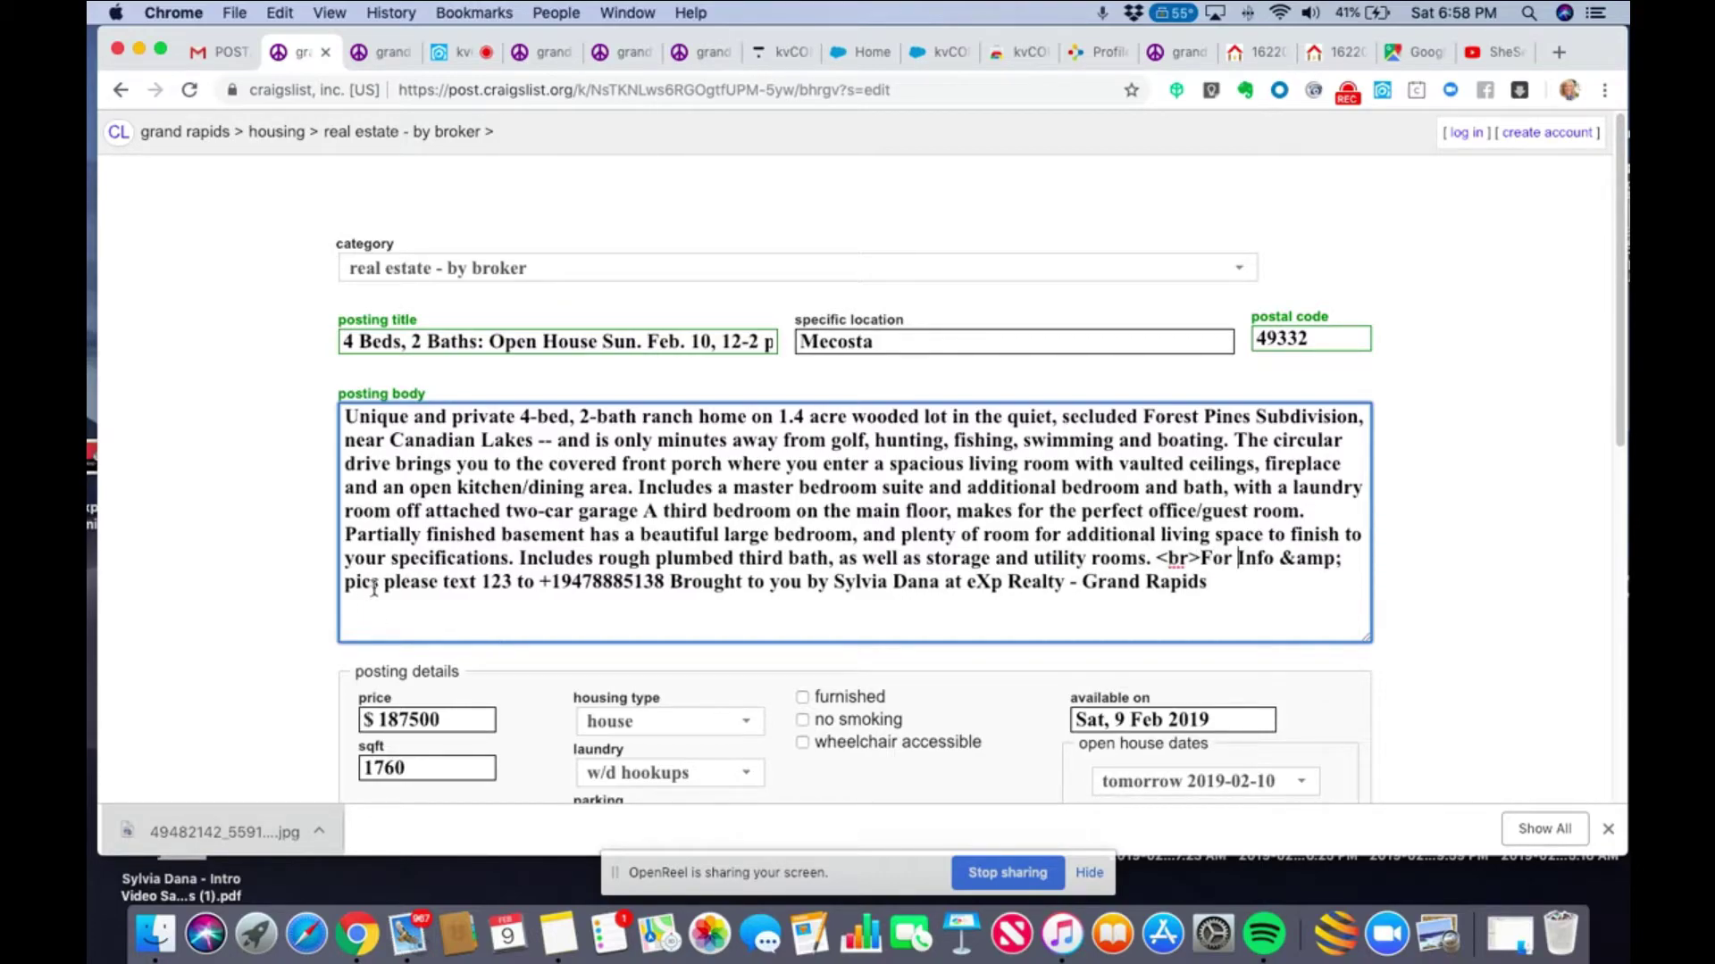
drag(385, 585, 442, 587)
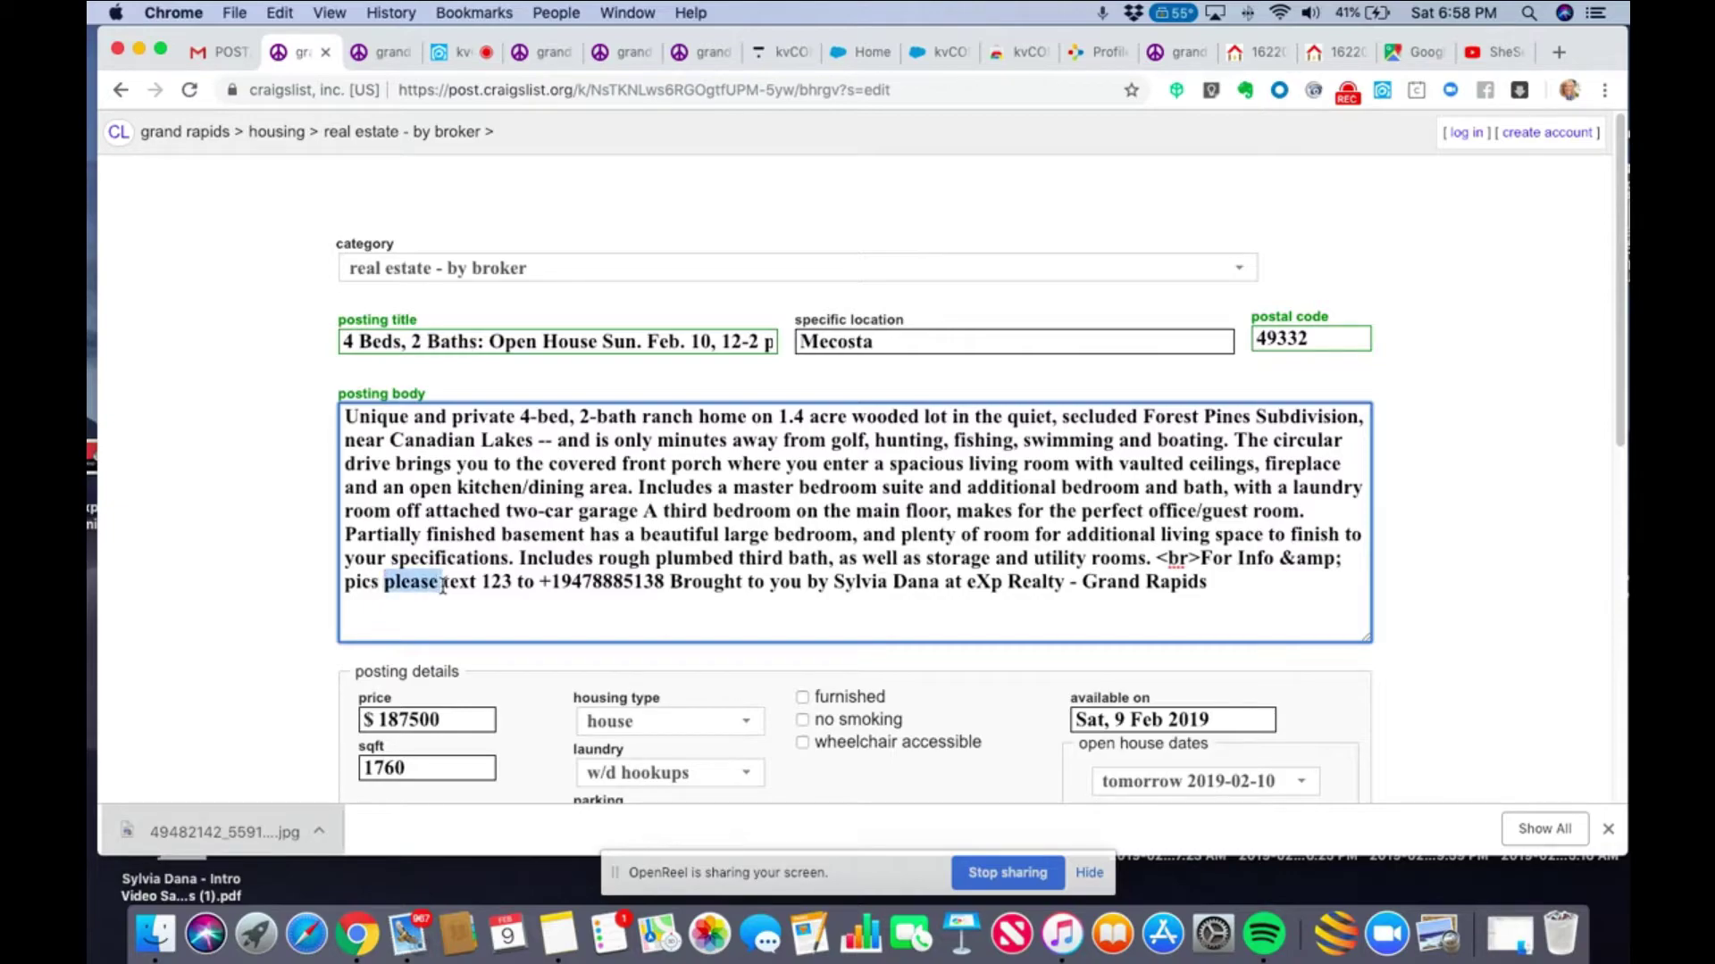
key(BackSpace)
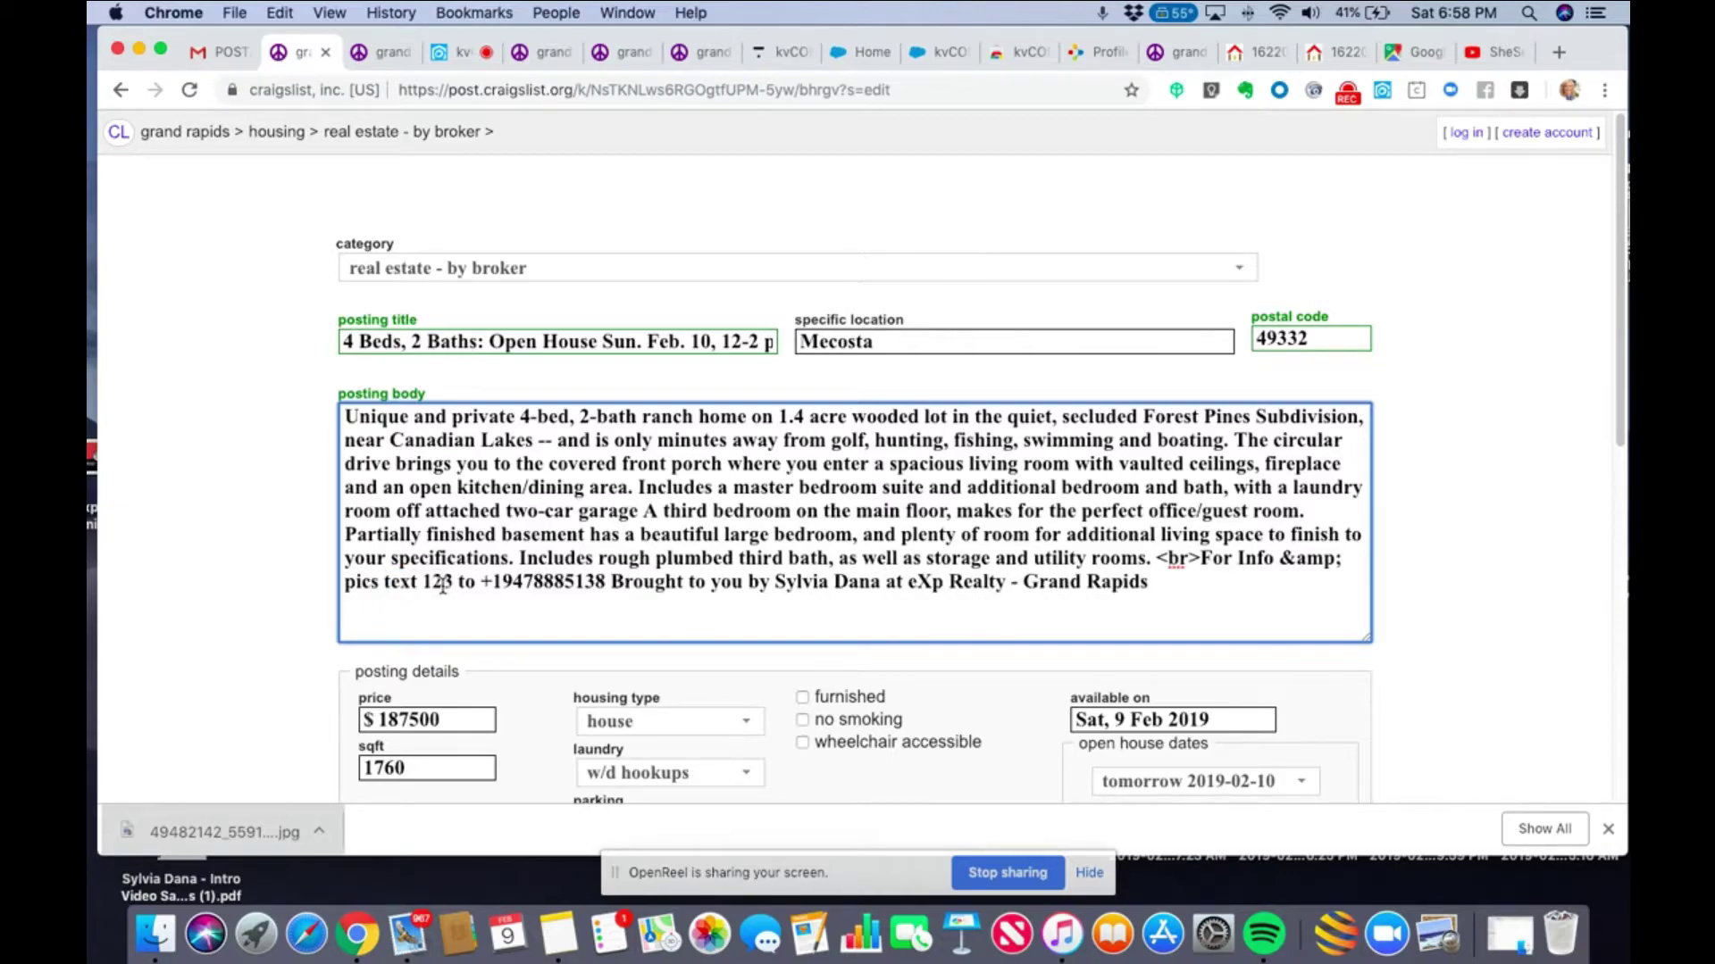
key(BackSpace)
text(:)
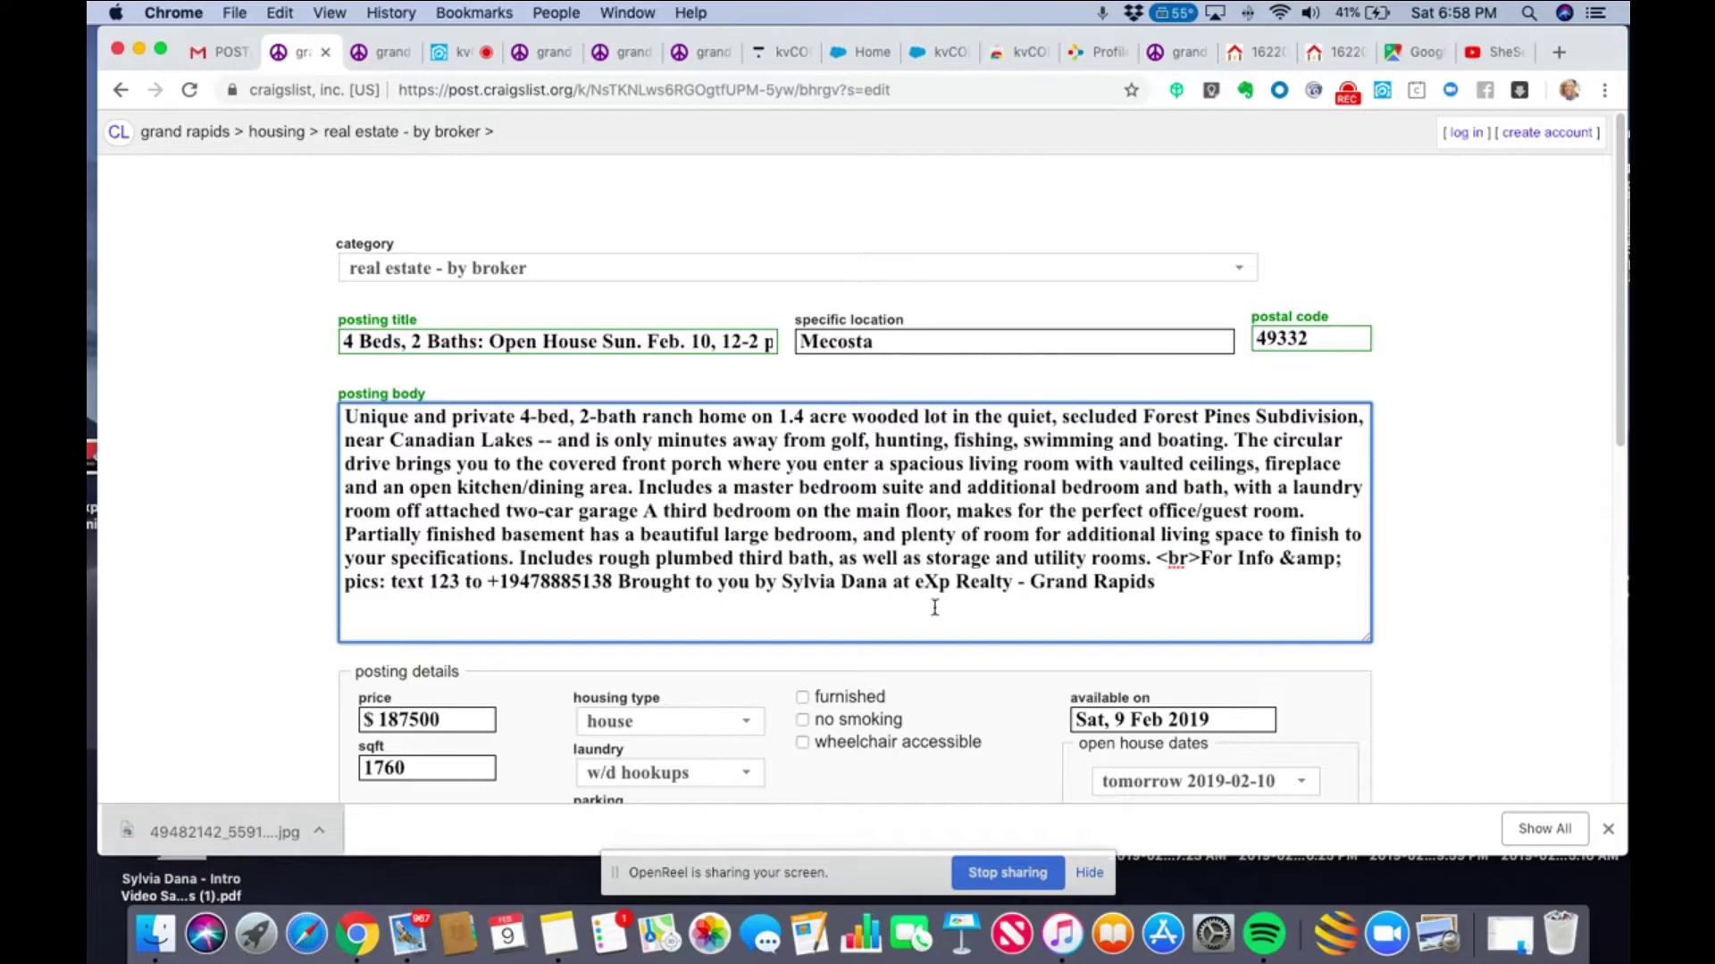
Make it a double <br><br> before 'For Info' and add <br><br> before 'Brought'.
drag(1159, 557, 1201, 556)
key(super+c)
click(1201, 557)
key(super+v)
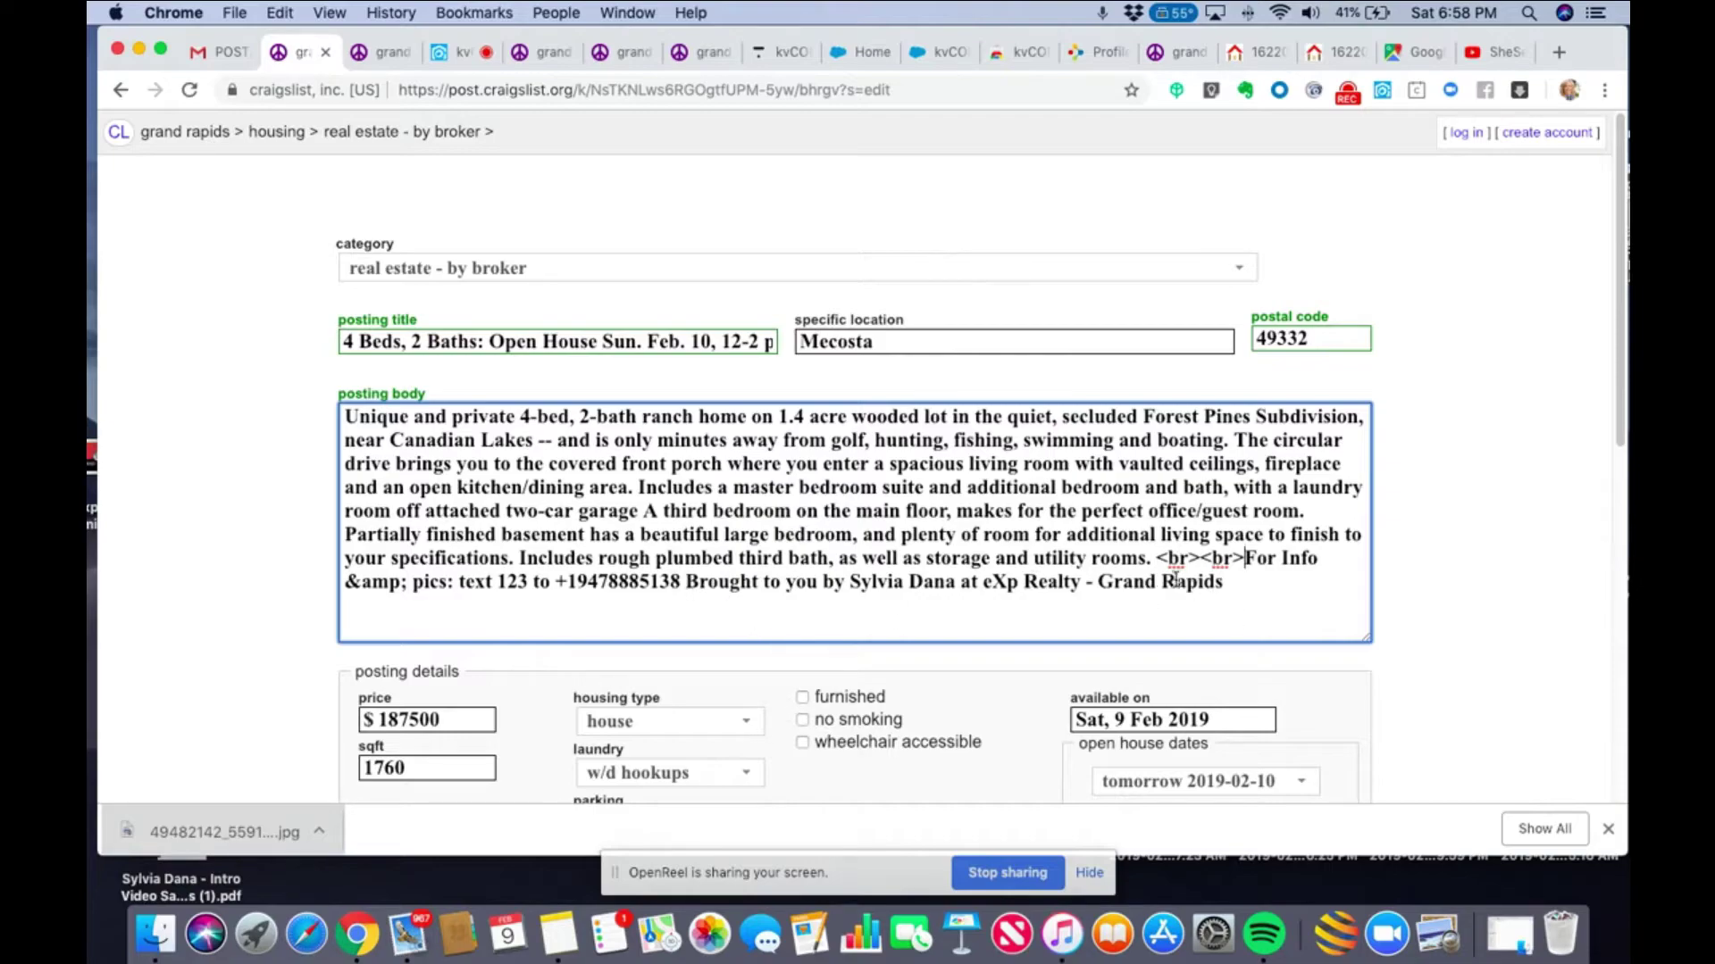
drag(1156, 558, 1242, 558)
key(cmd+c)
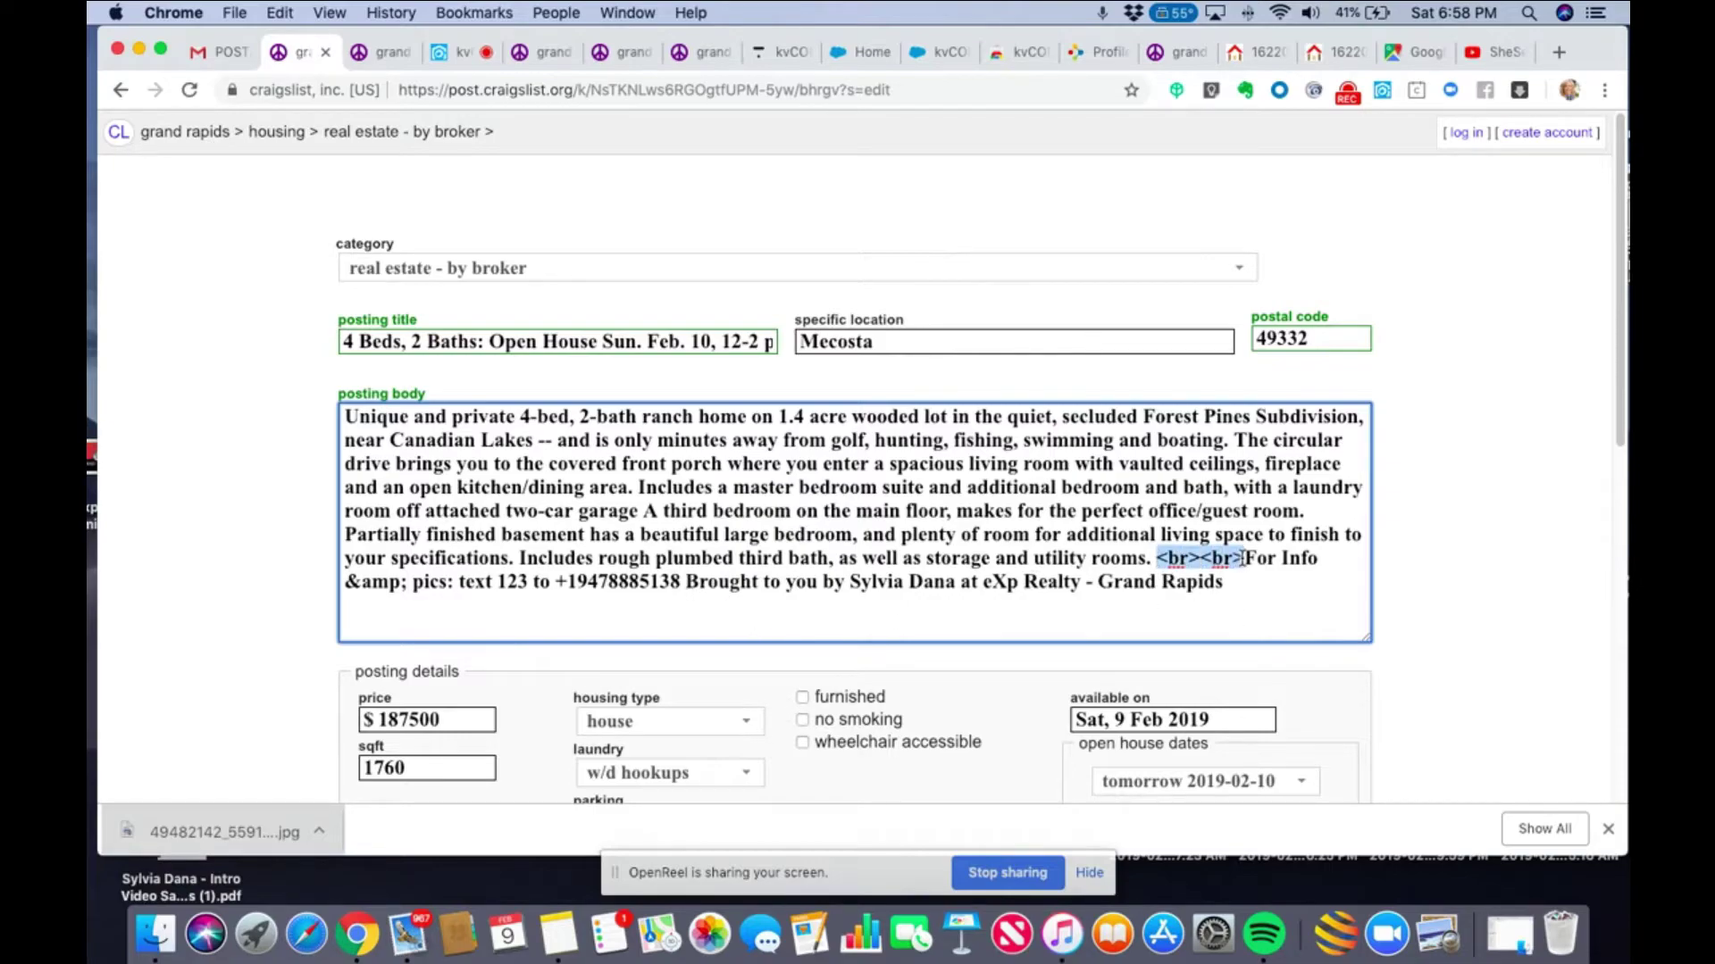
click(688, 581)
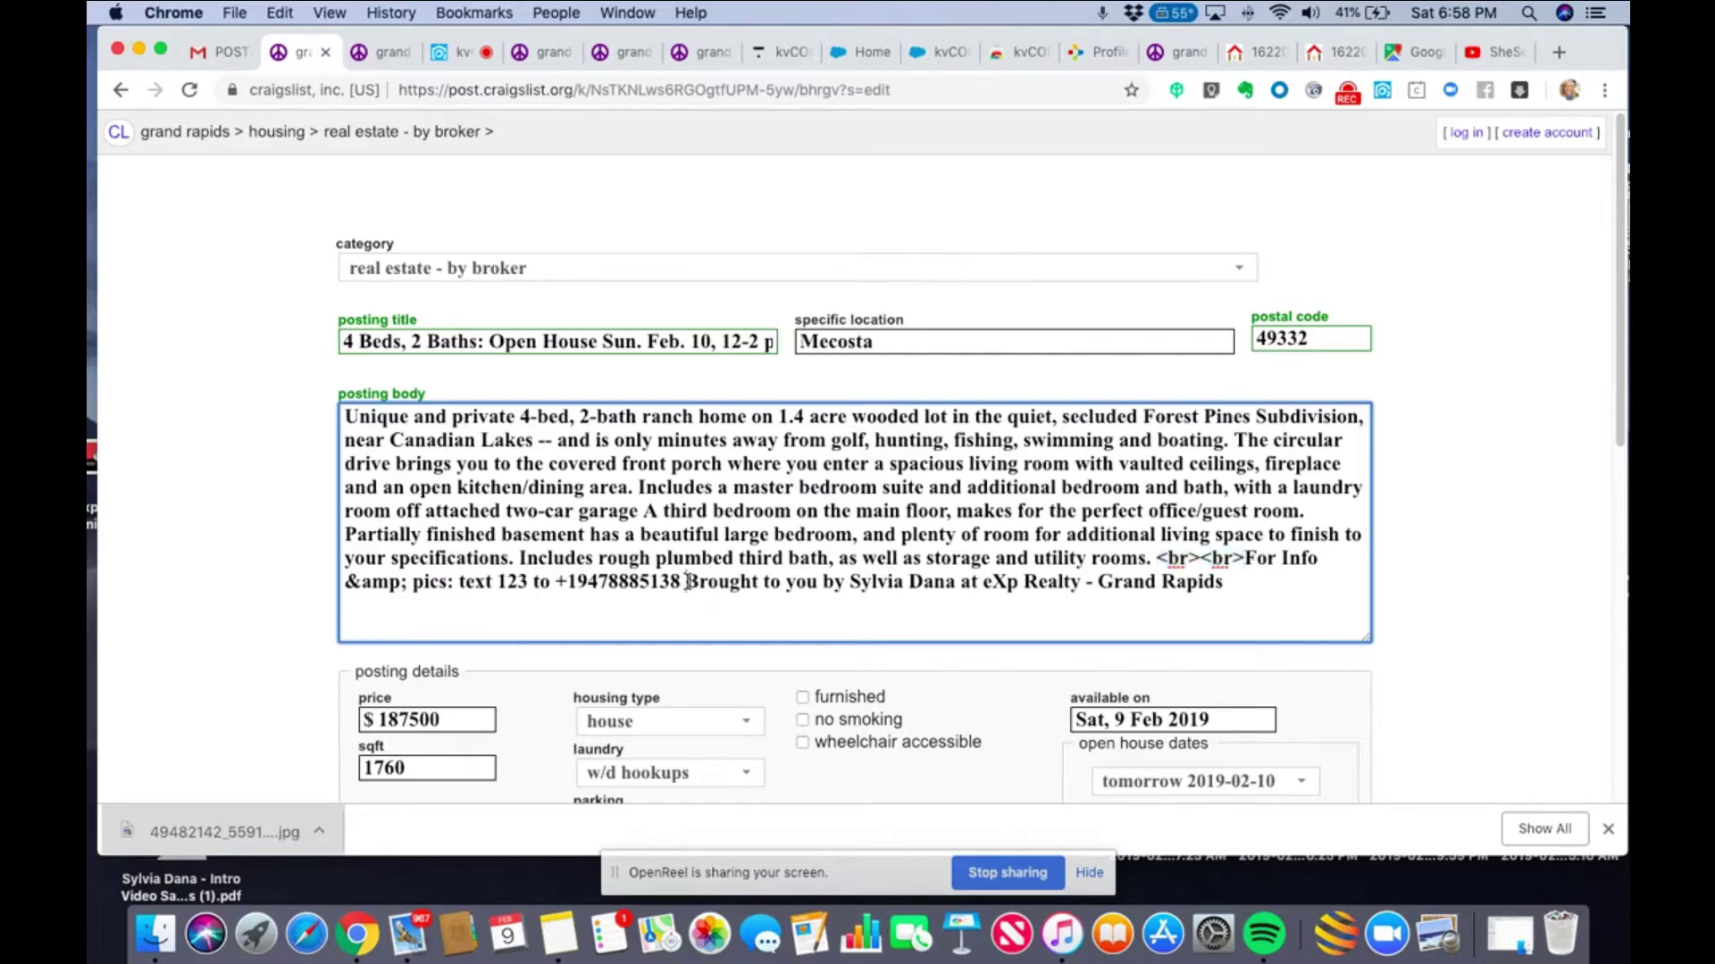
key(cmd+v)
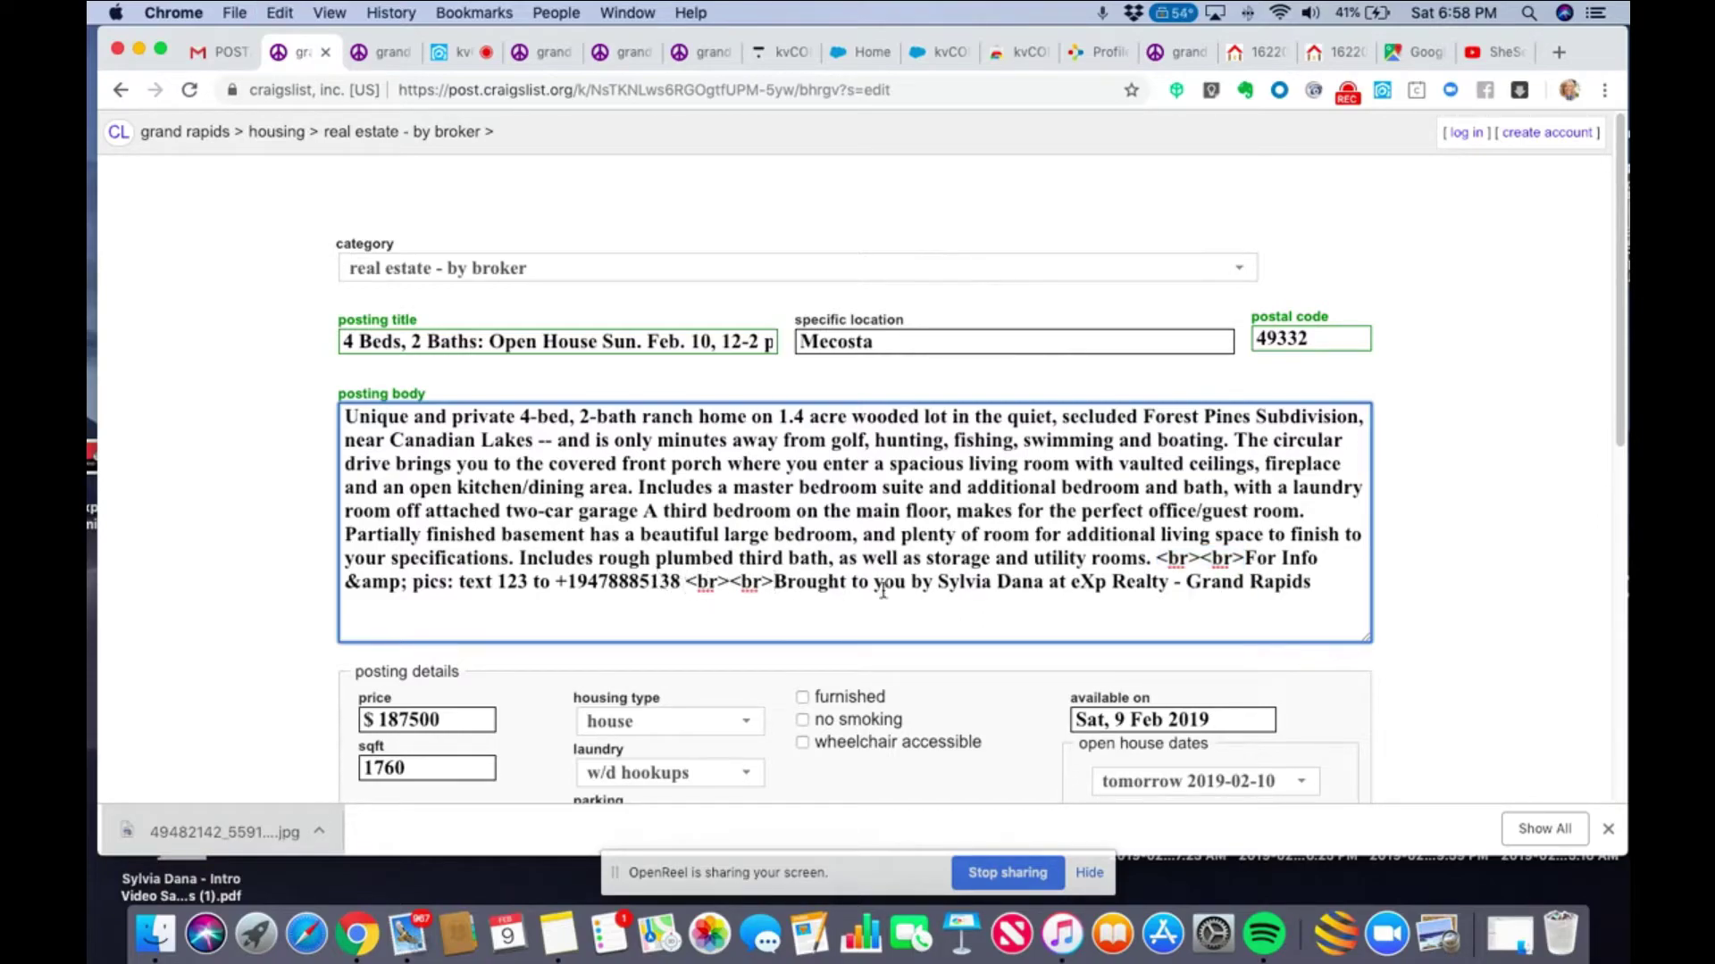
Capitalize 'text' so the line reads 'Text 123'.
click(460, 581)
key(Delete)
text(T)
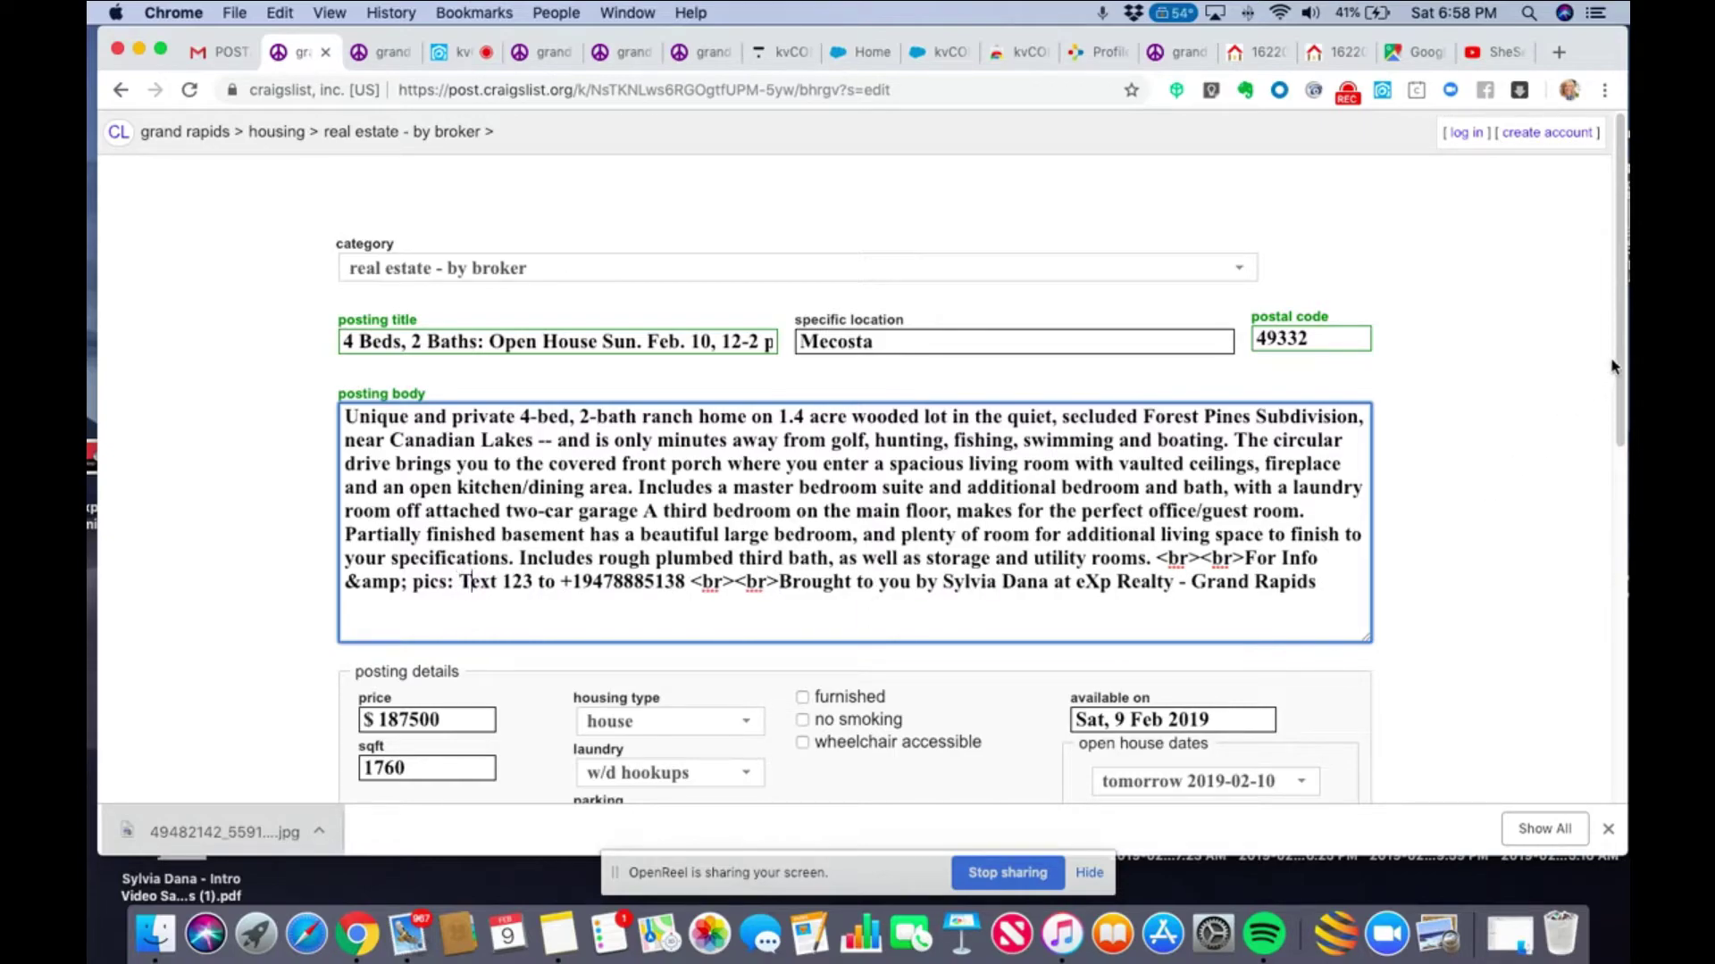
scroll(1614, 382, down, 1)
scroll(1614, 382, down, 10)
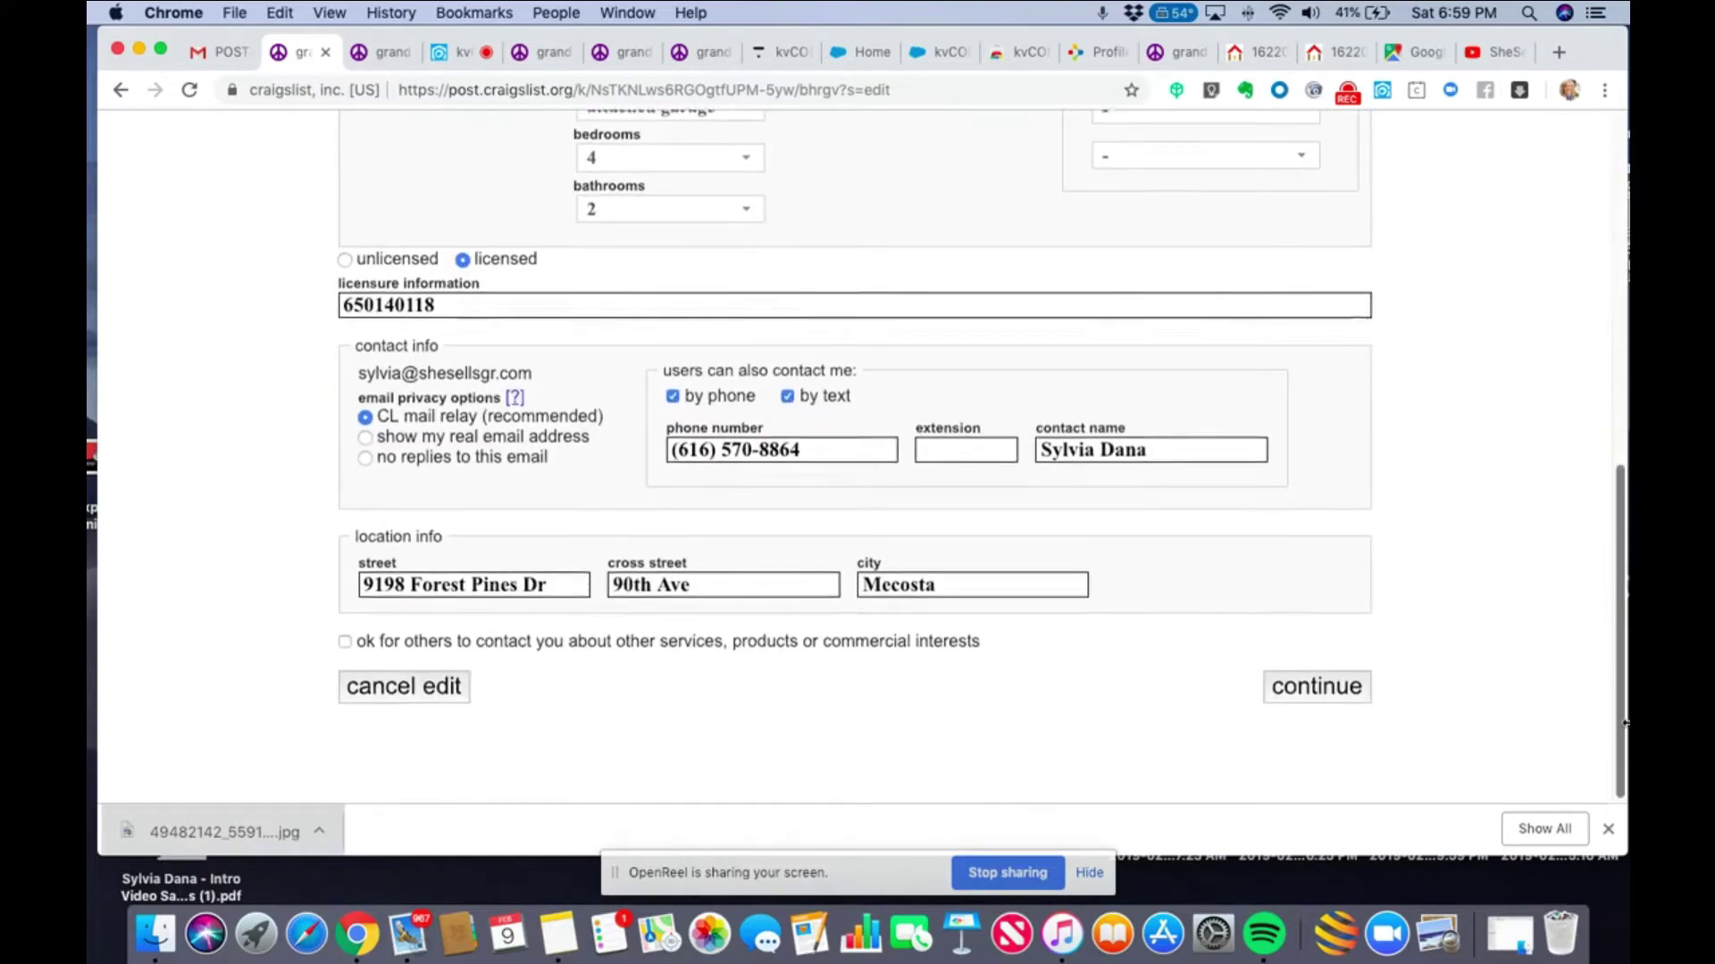
click(1329, 688)
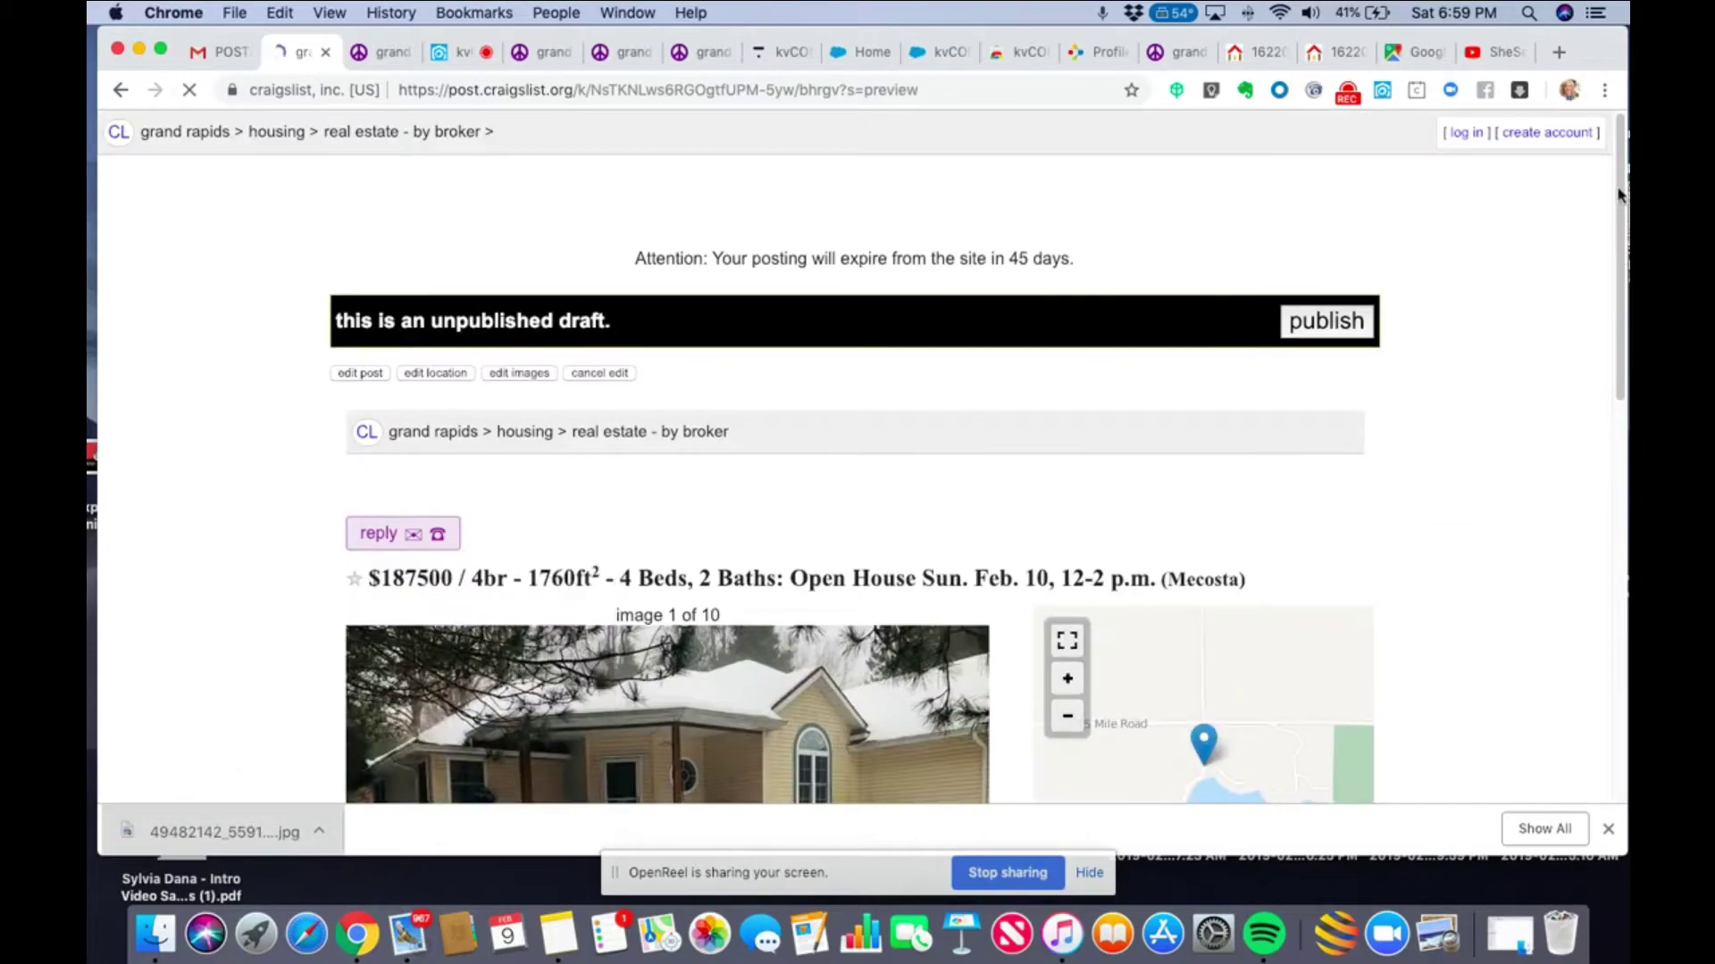
scroll(1619, 377, down, 5)
scroll(1619, 377, down, 4)
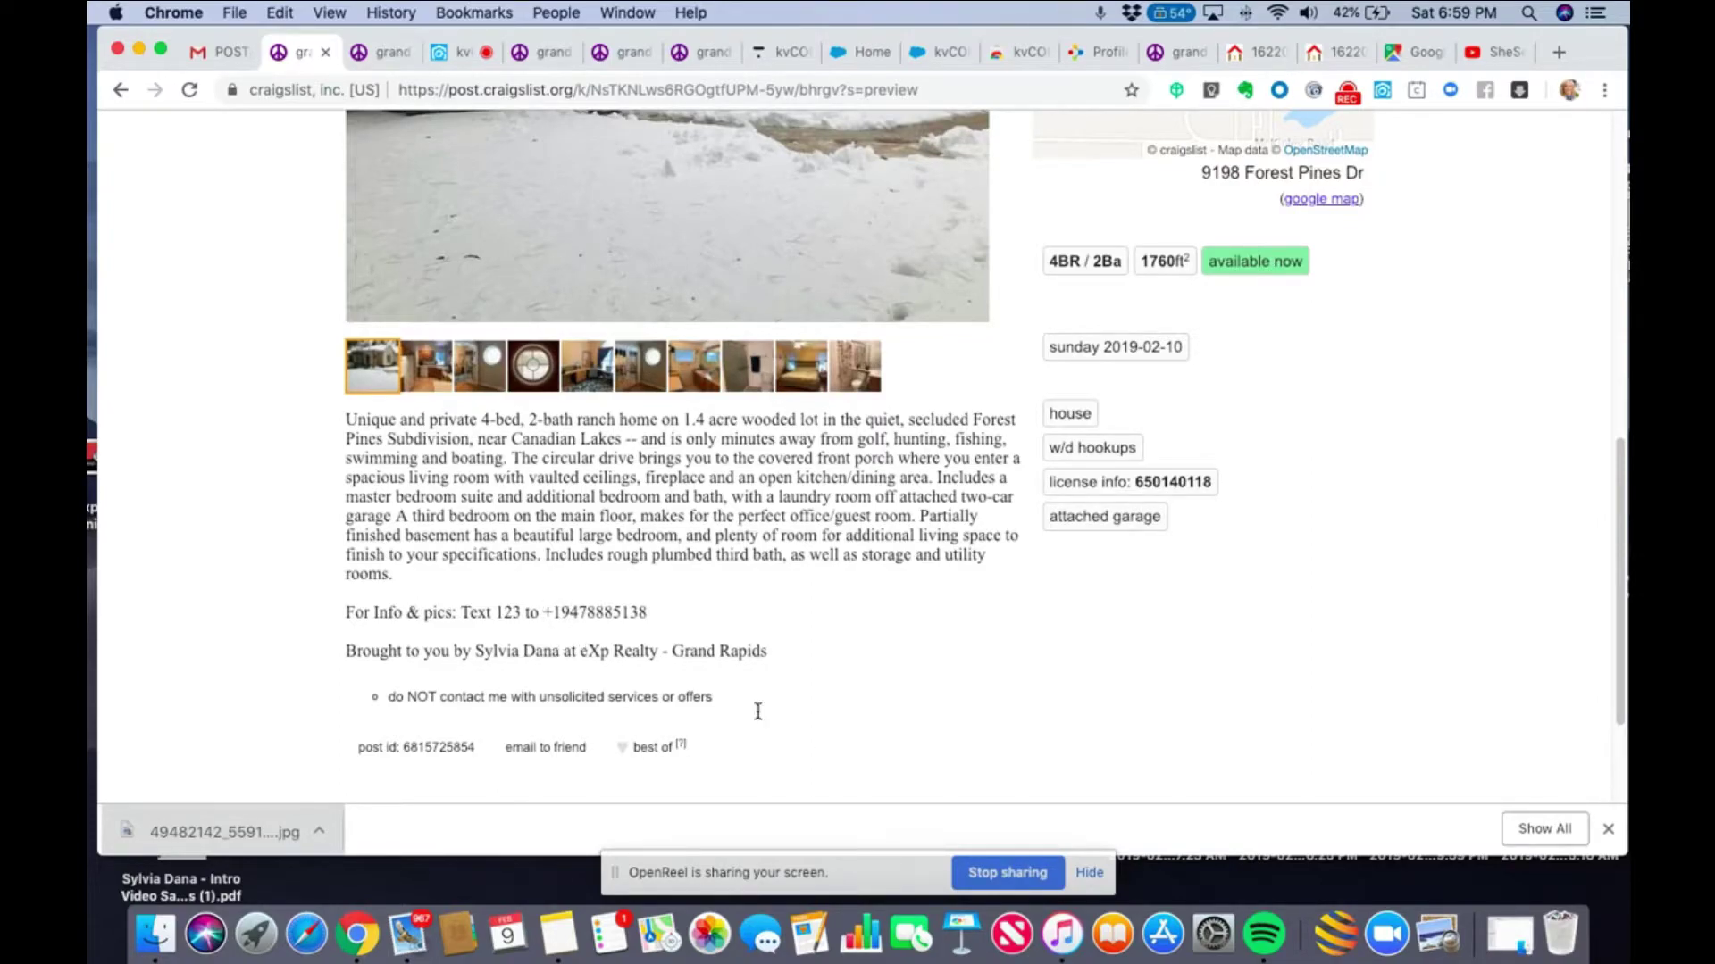
scroll(1617, 469, down, 4)
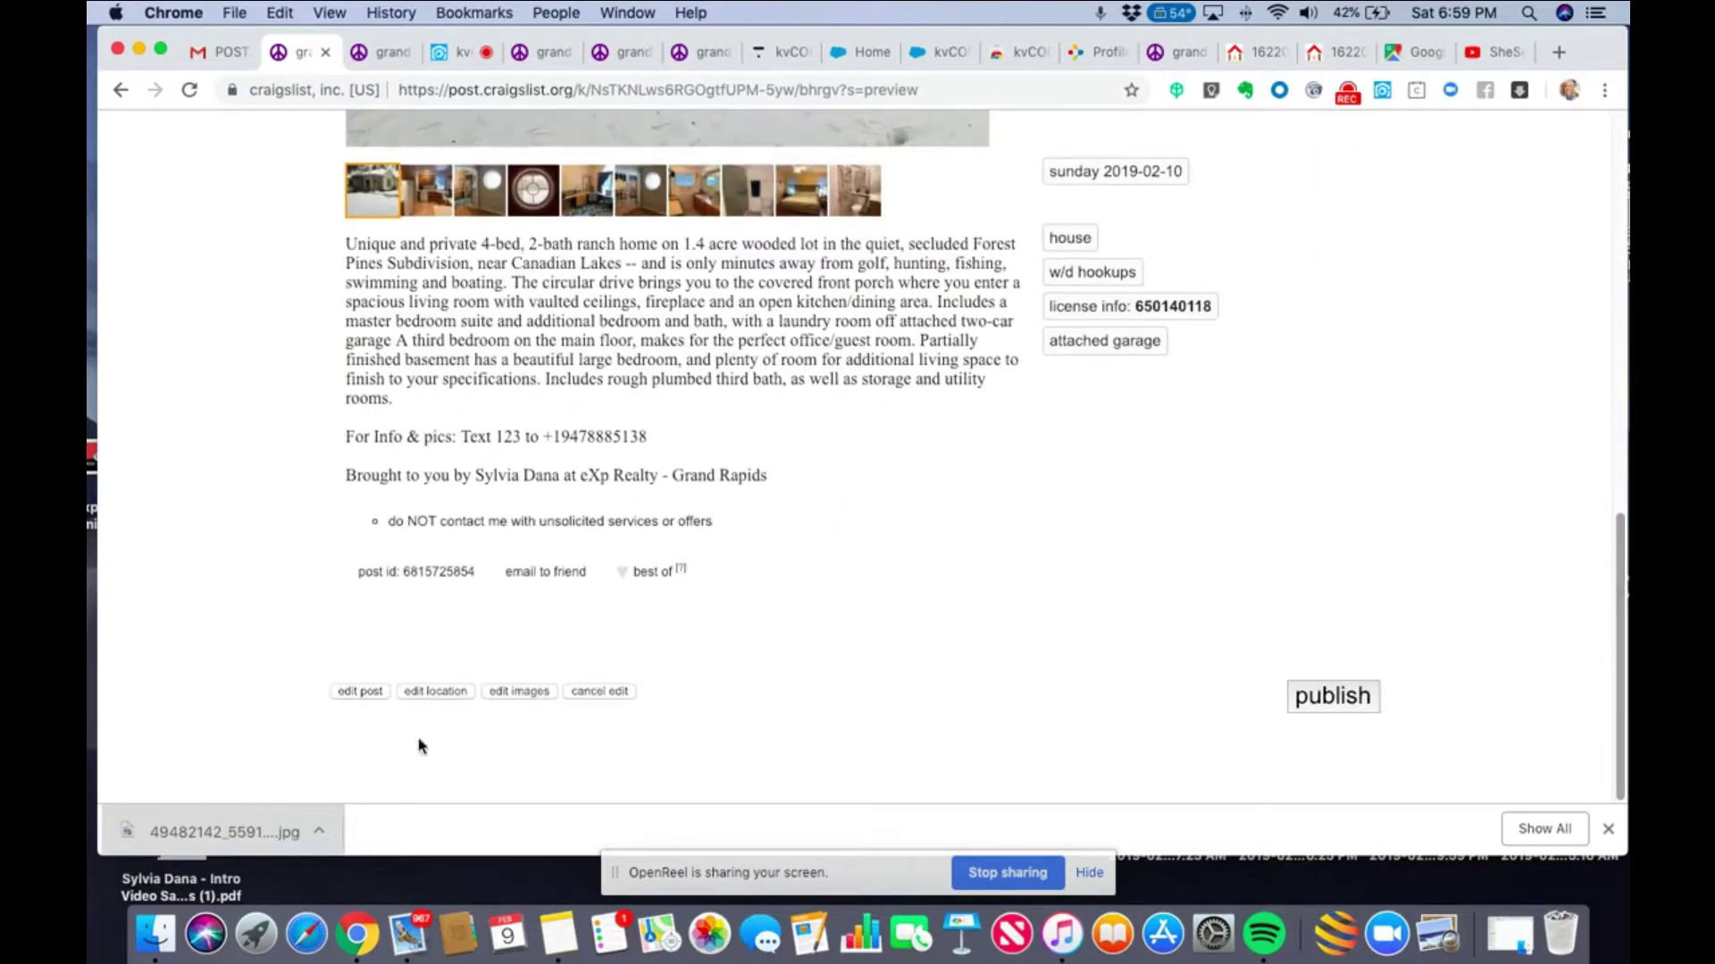
Drop the +1 prefix and add dashes after the area code and exchange, then continue to preview.
click(362, 692)
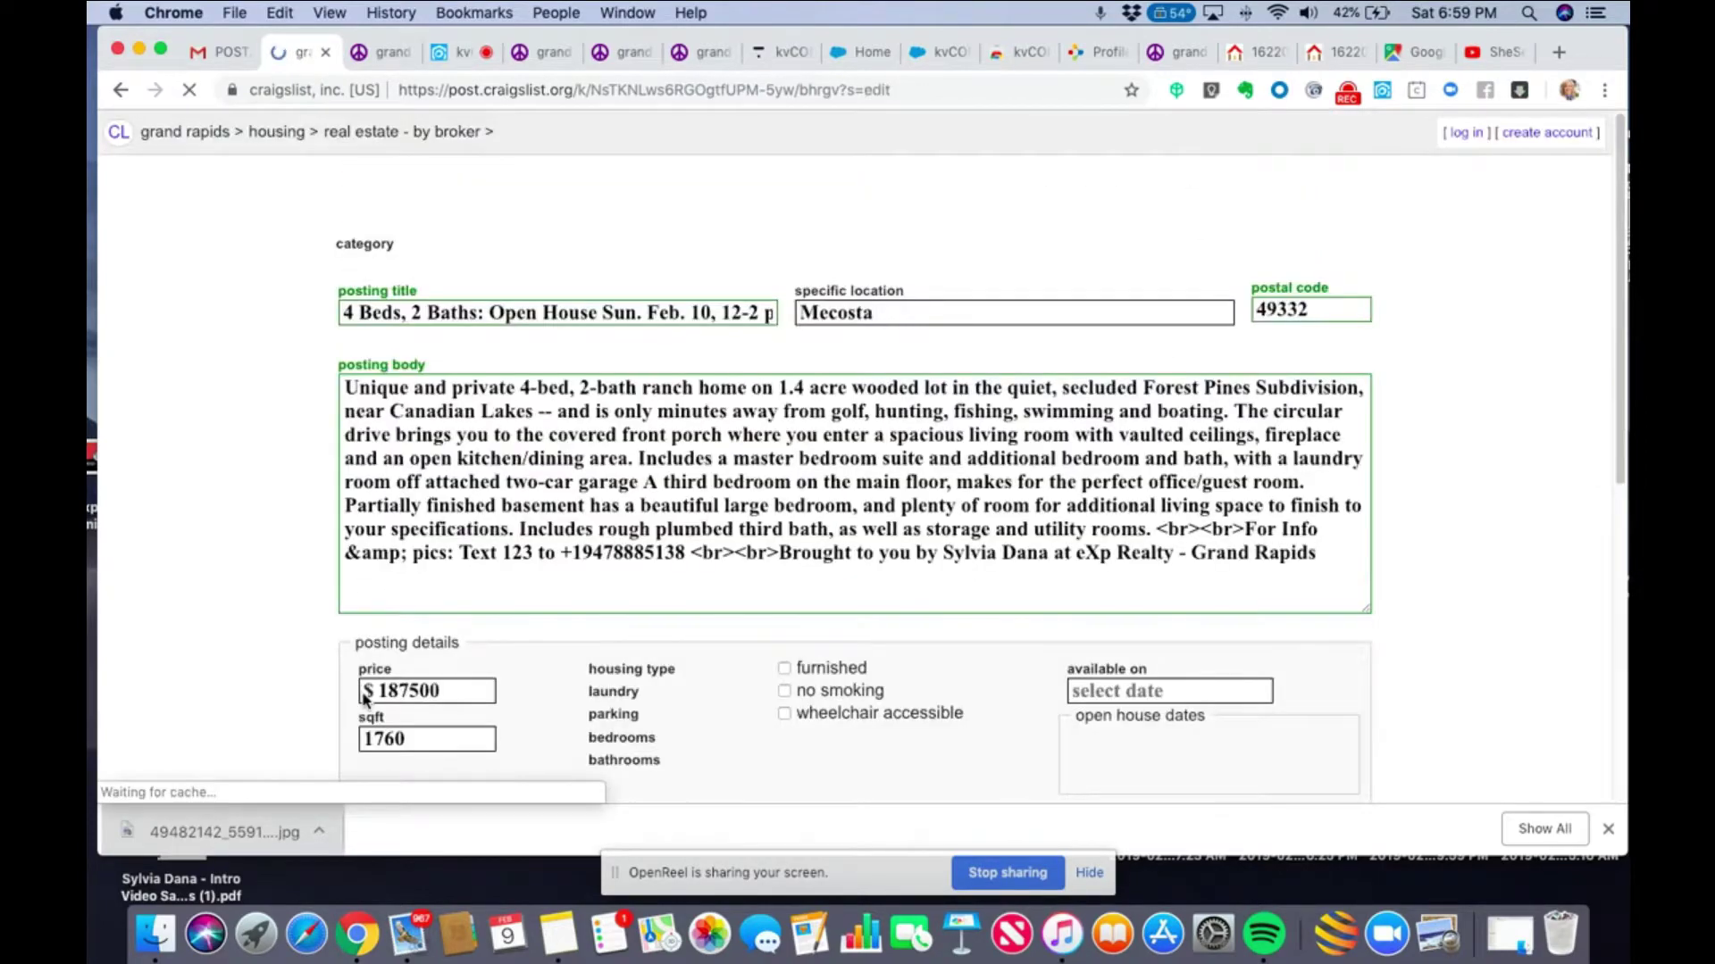
click(582, 581)
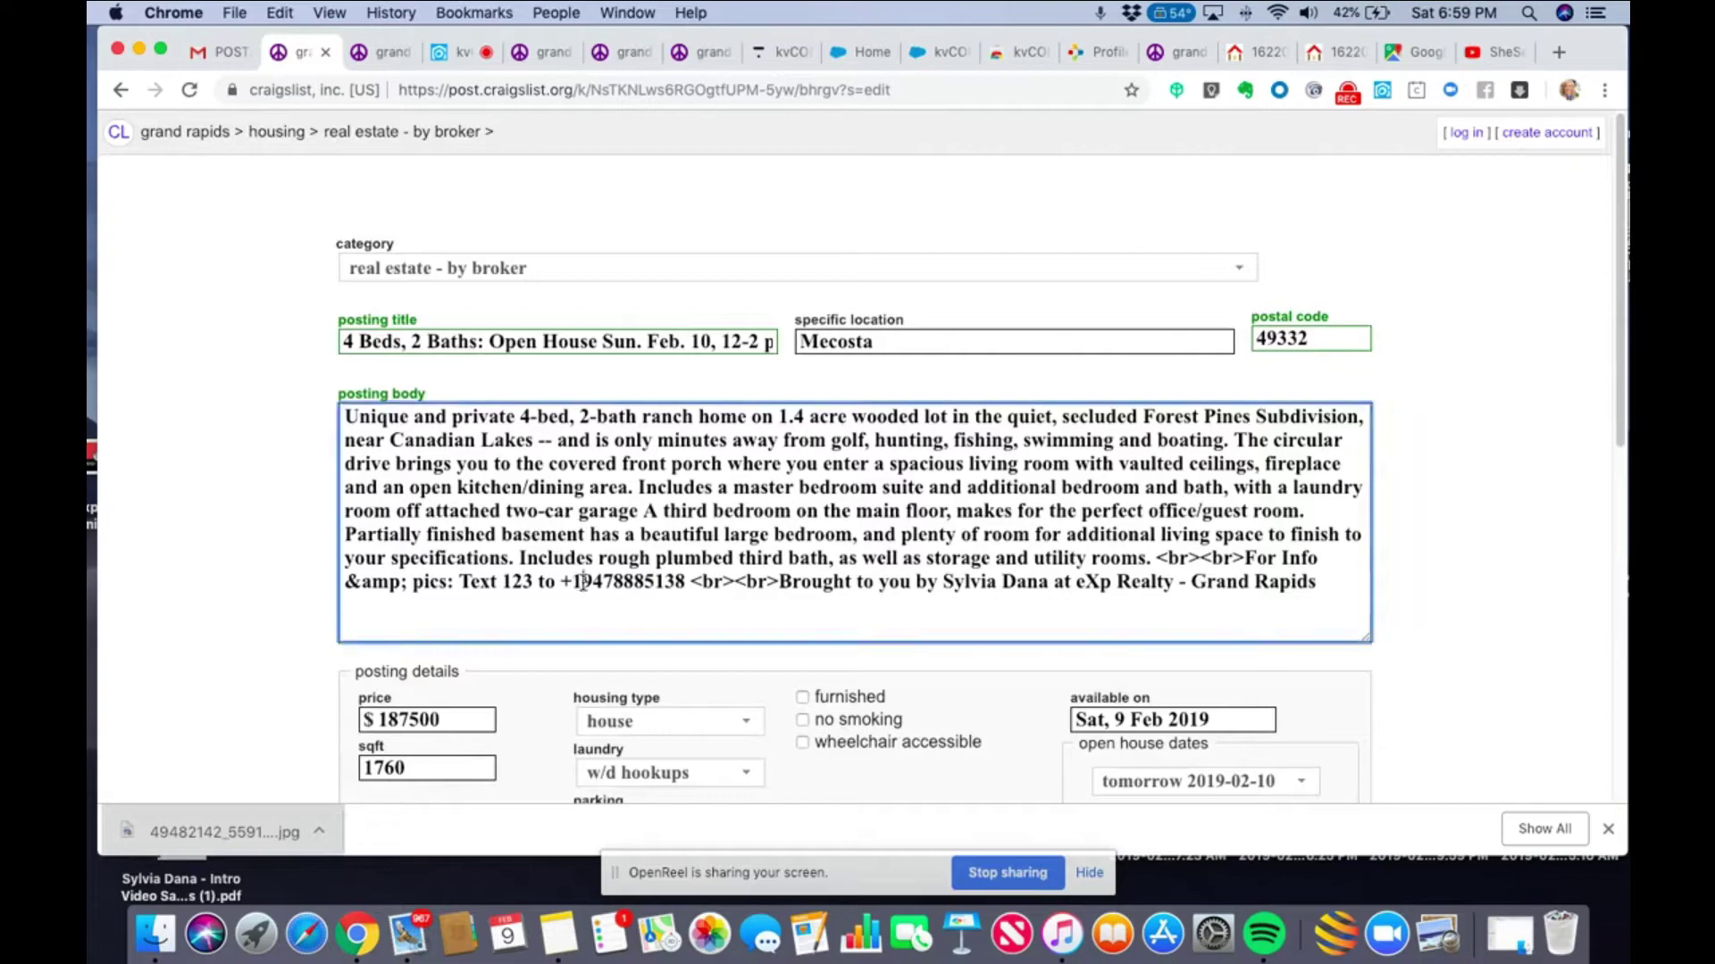
key(BackSpace)
key(BackSpace)
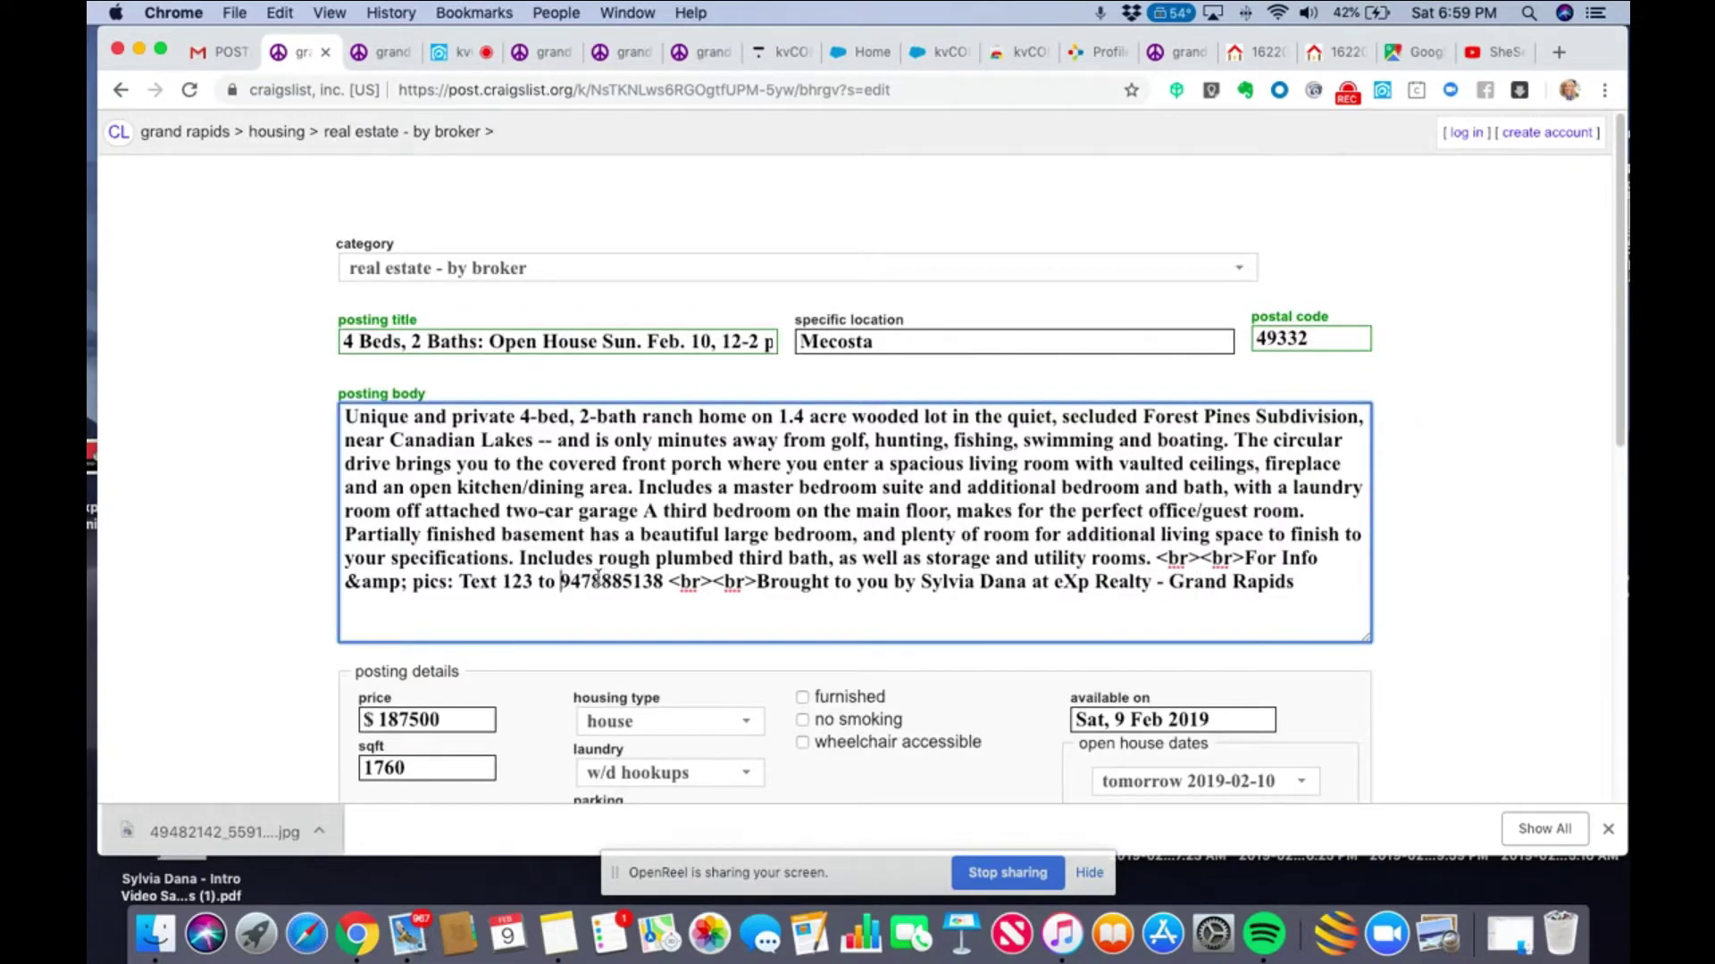
click(592, 581)
text(-)
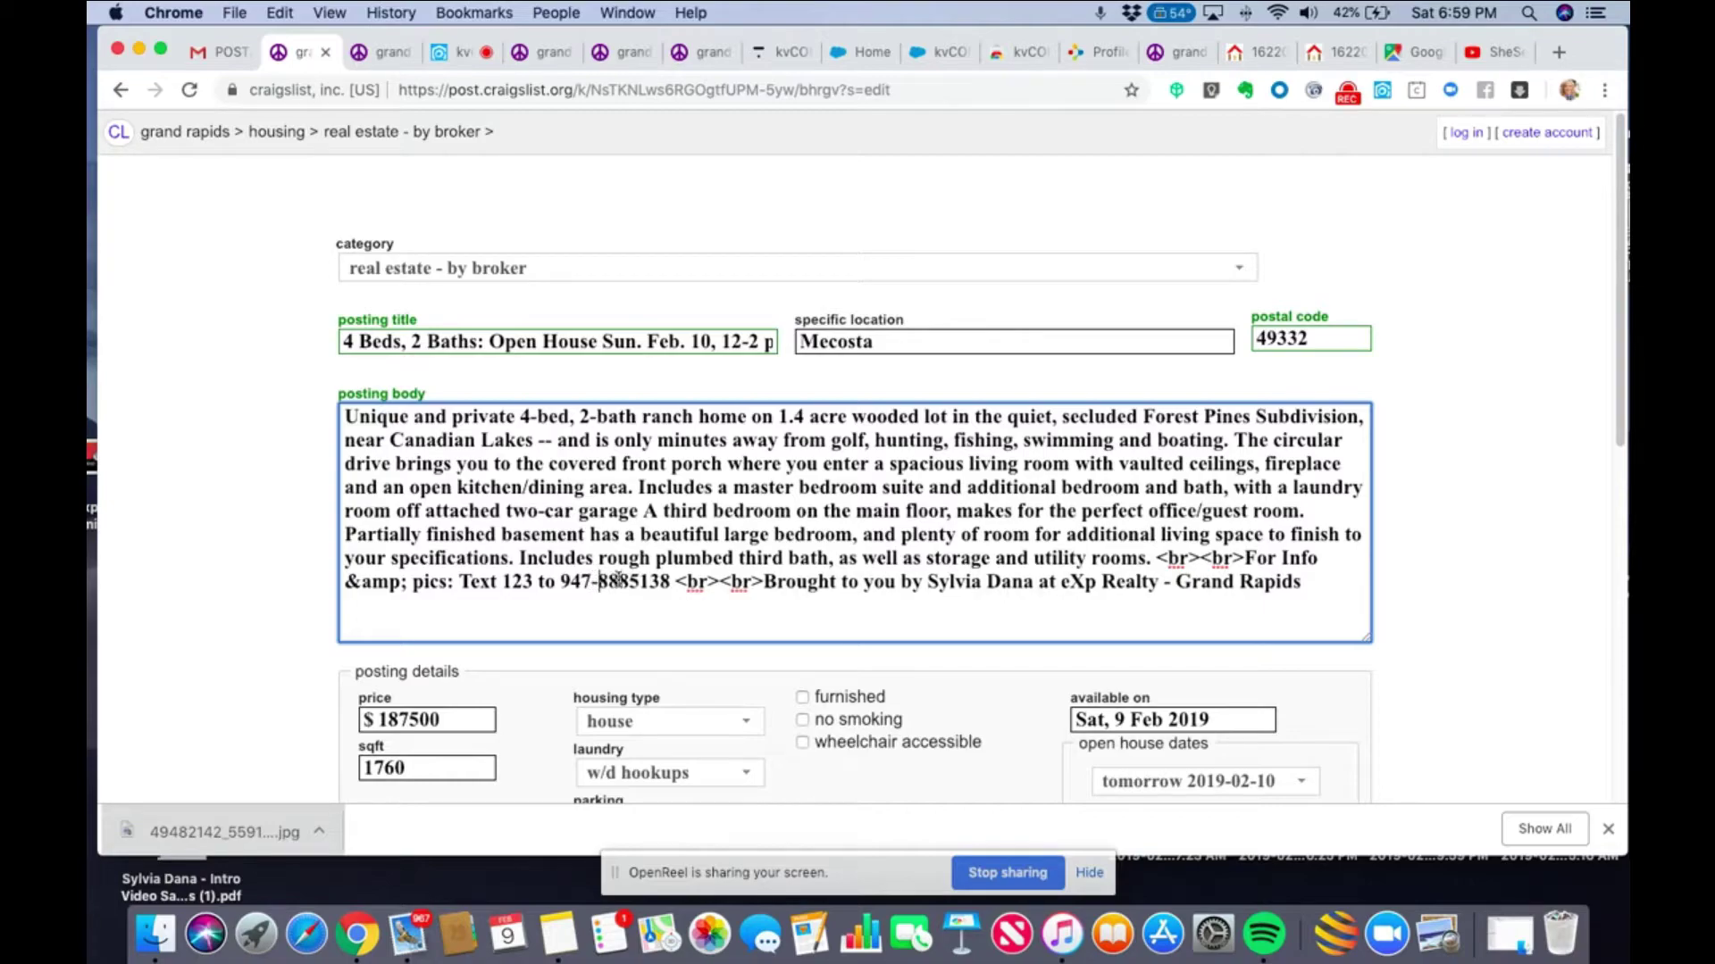
click(630, 581)
text(-)
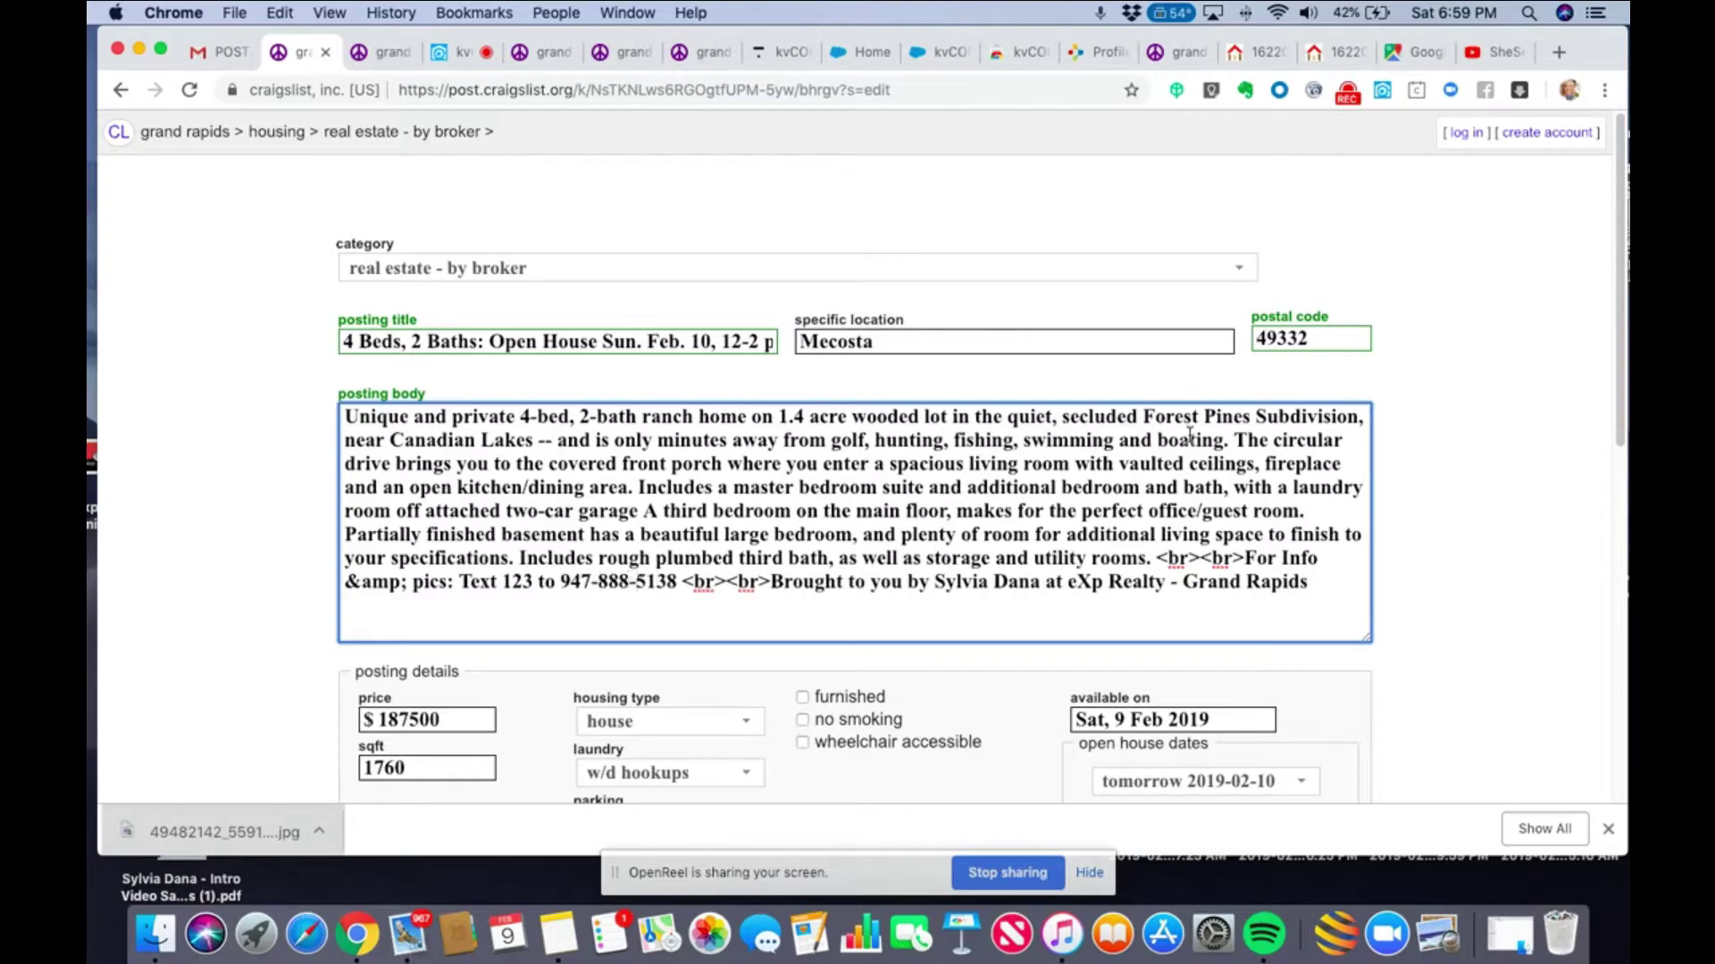
scroll(1621, 490, down, 3)
scroll(1621, 490, down, 10)
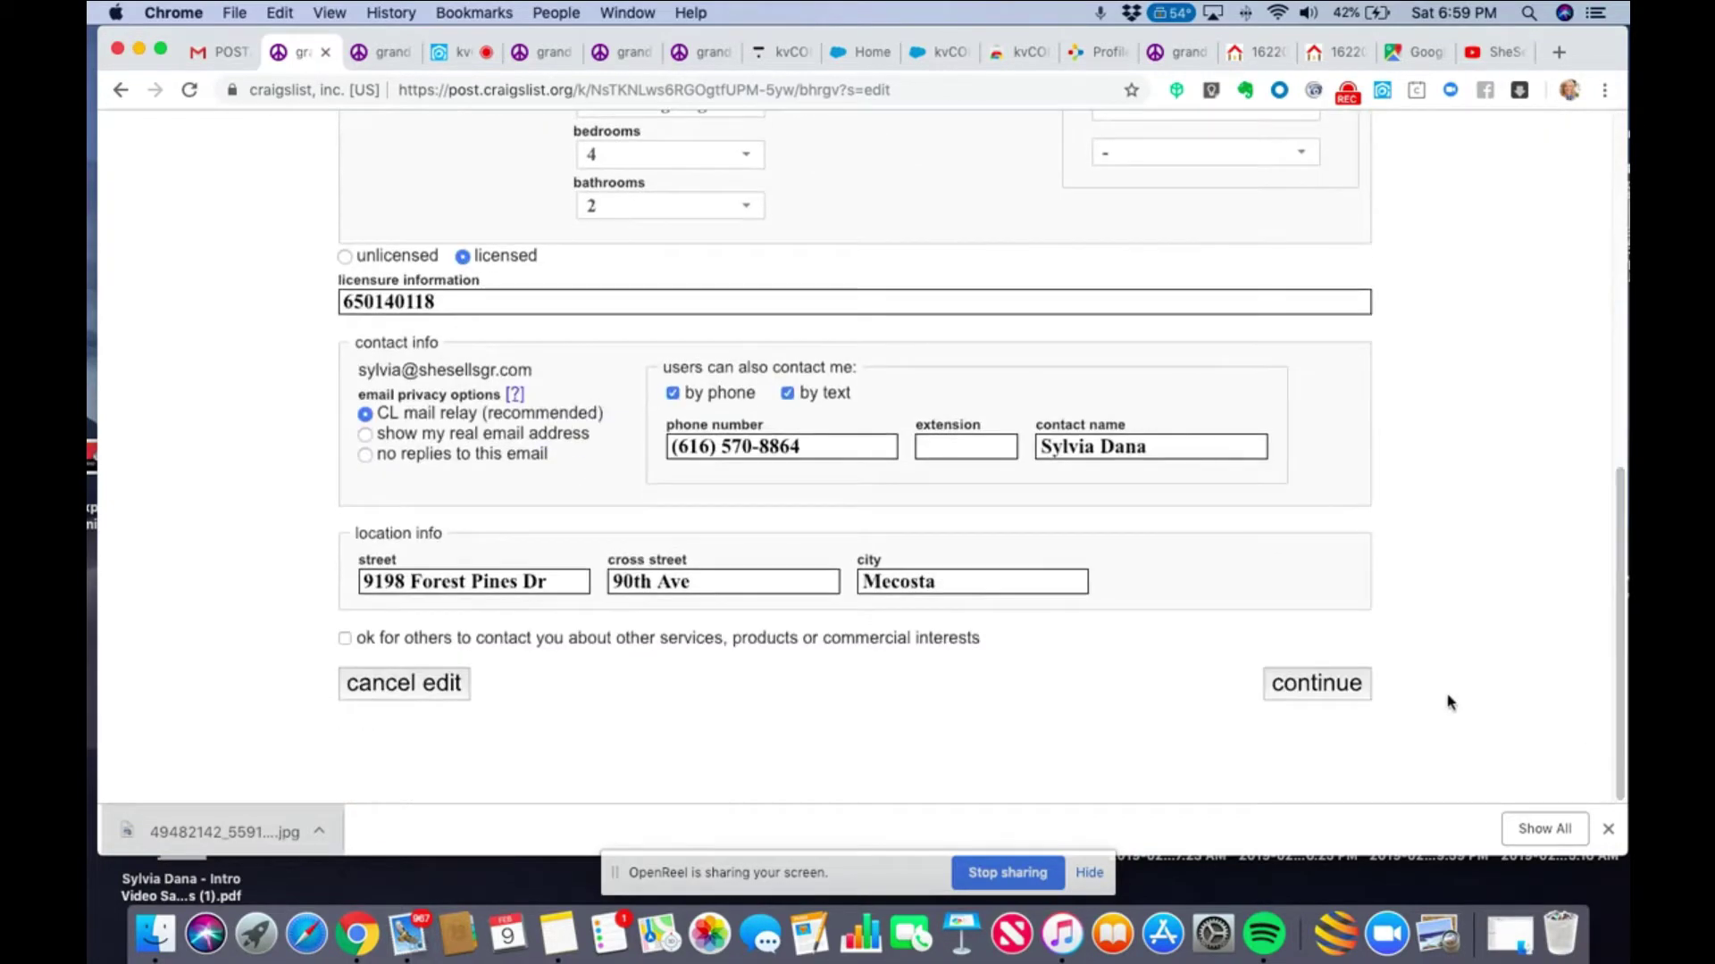
click(1317, 688)
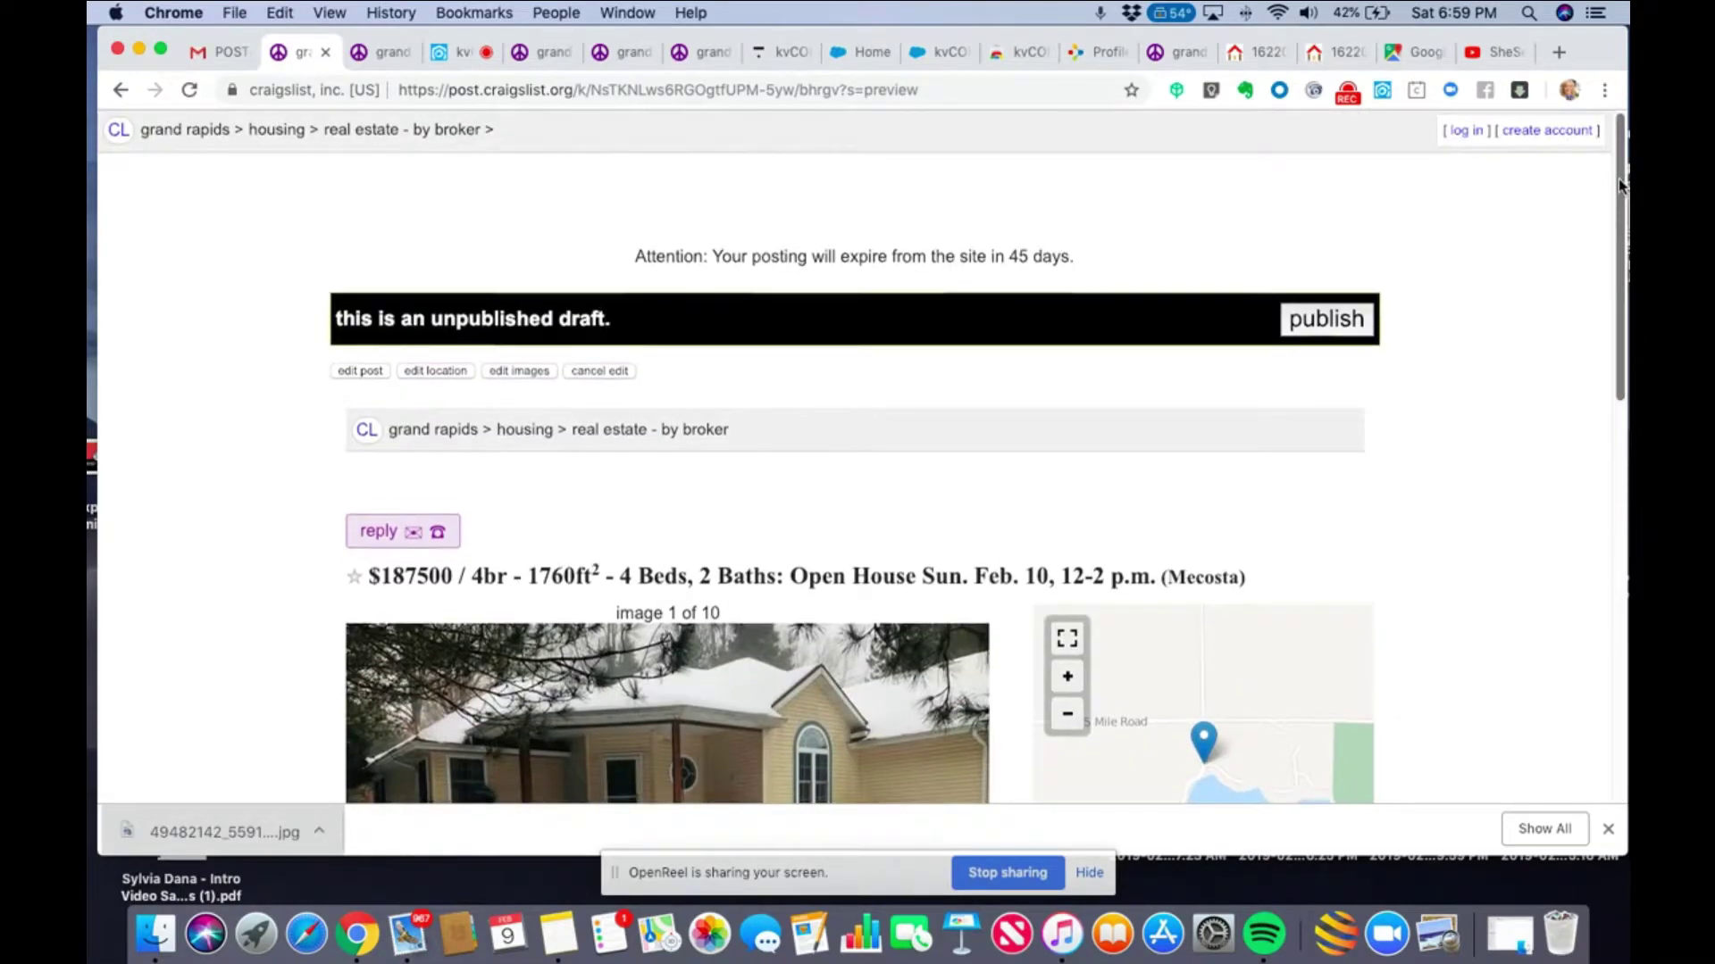
scroll(1624, 268, down, 5)
drag(1624, 311, 1625, 512)
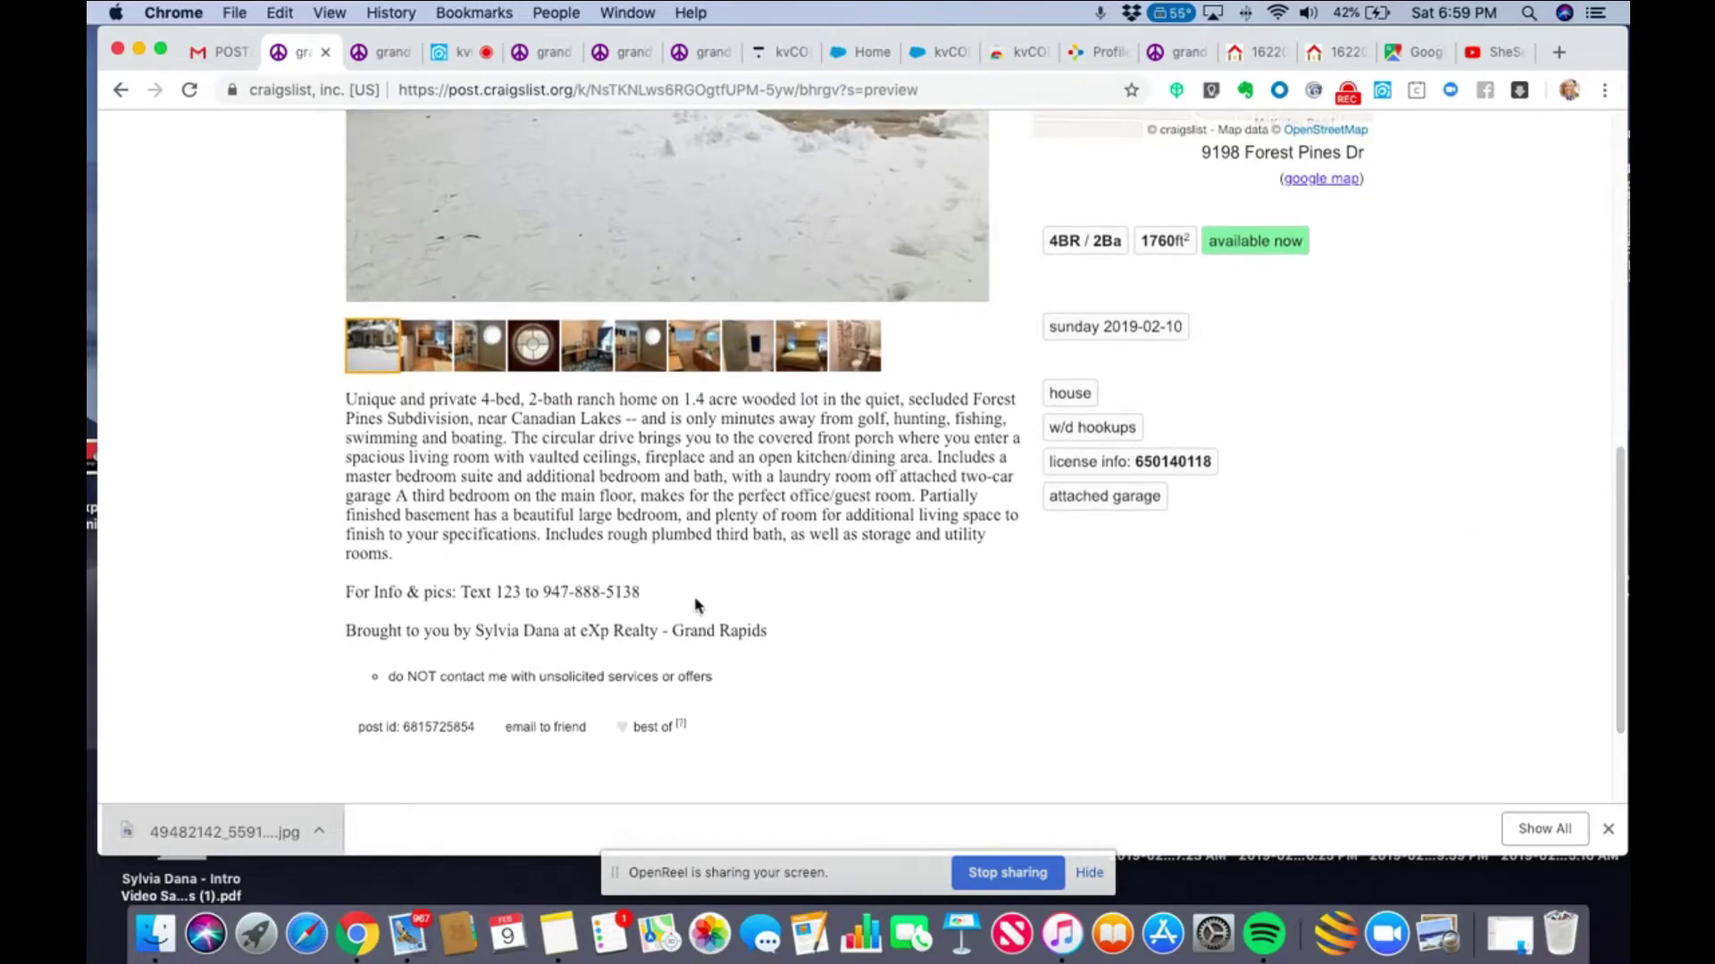
drag(1619, 586, 1599, 409)
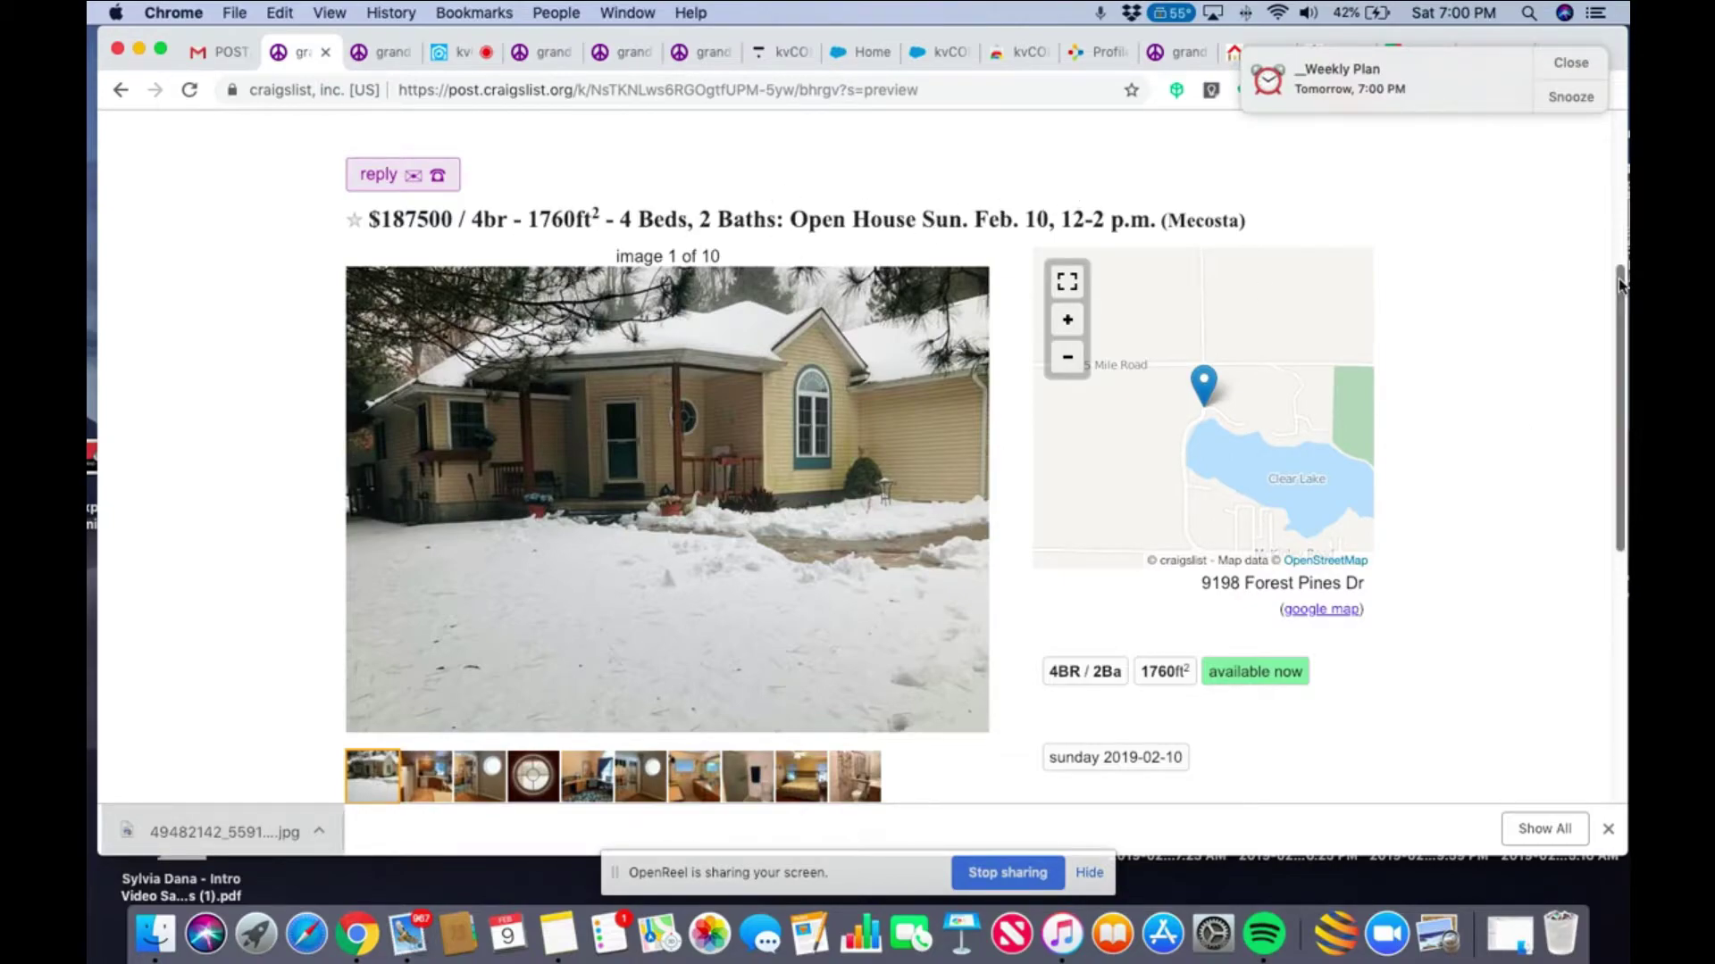
drag(1622, 278, 1623, 537)
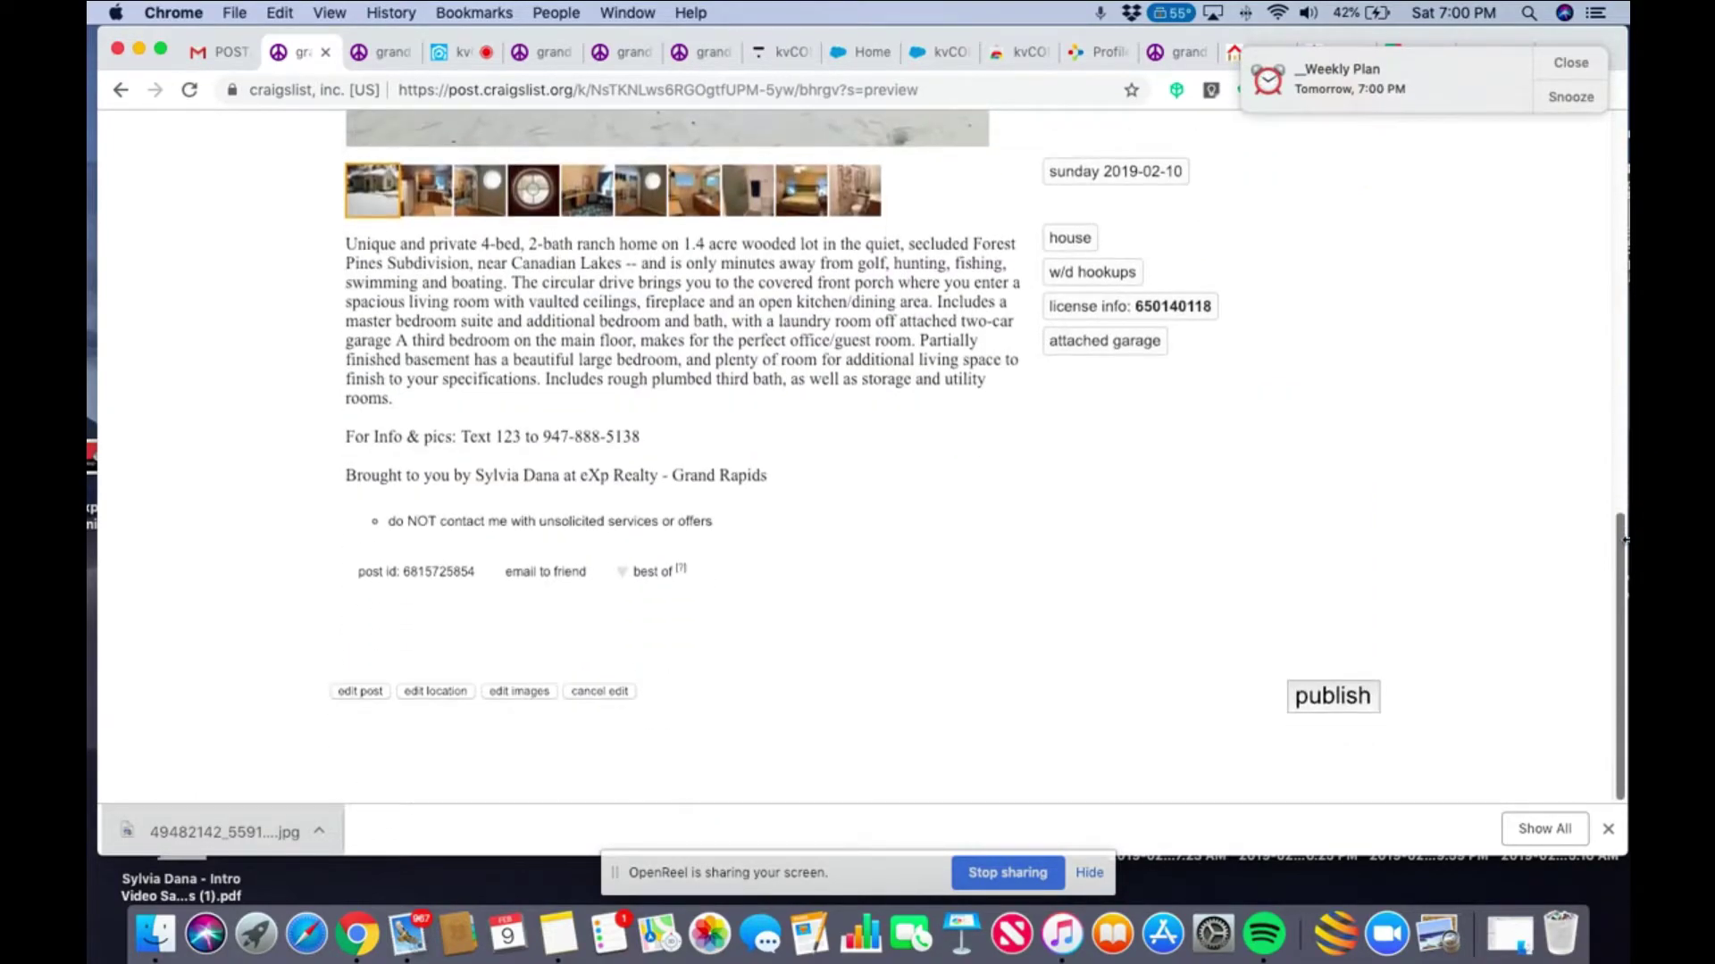
Publish the ad, check the Gmail confirmation, and view the live post showing 'Text 123'.
click(1307, 701)
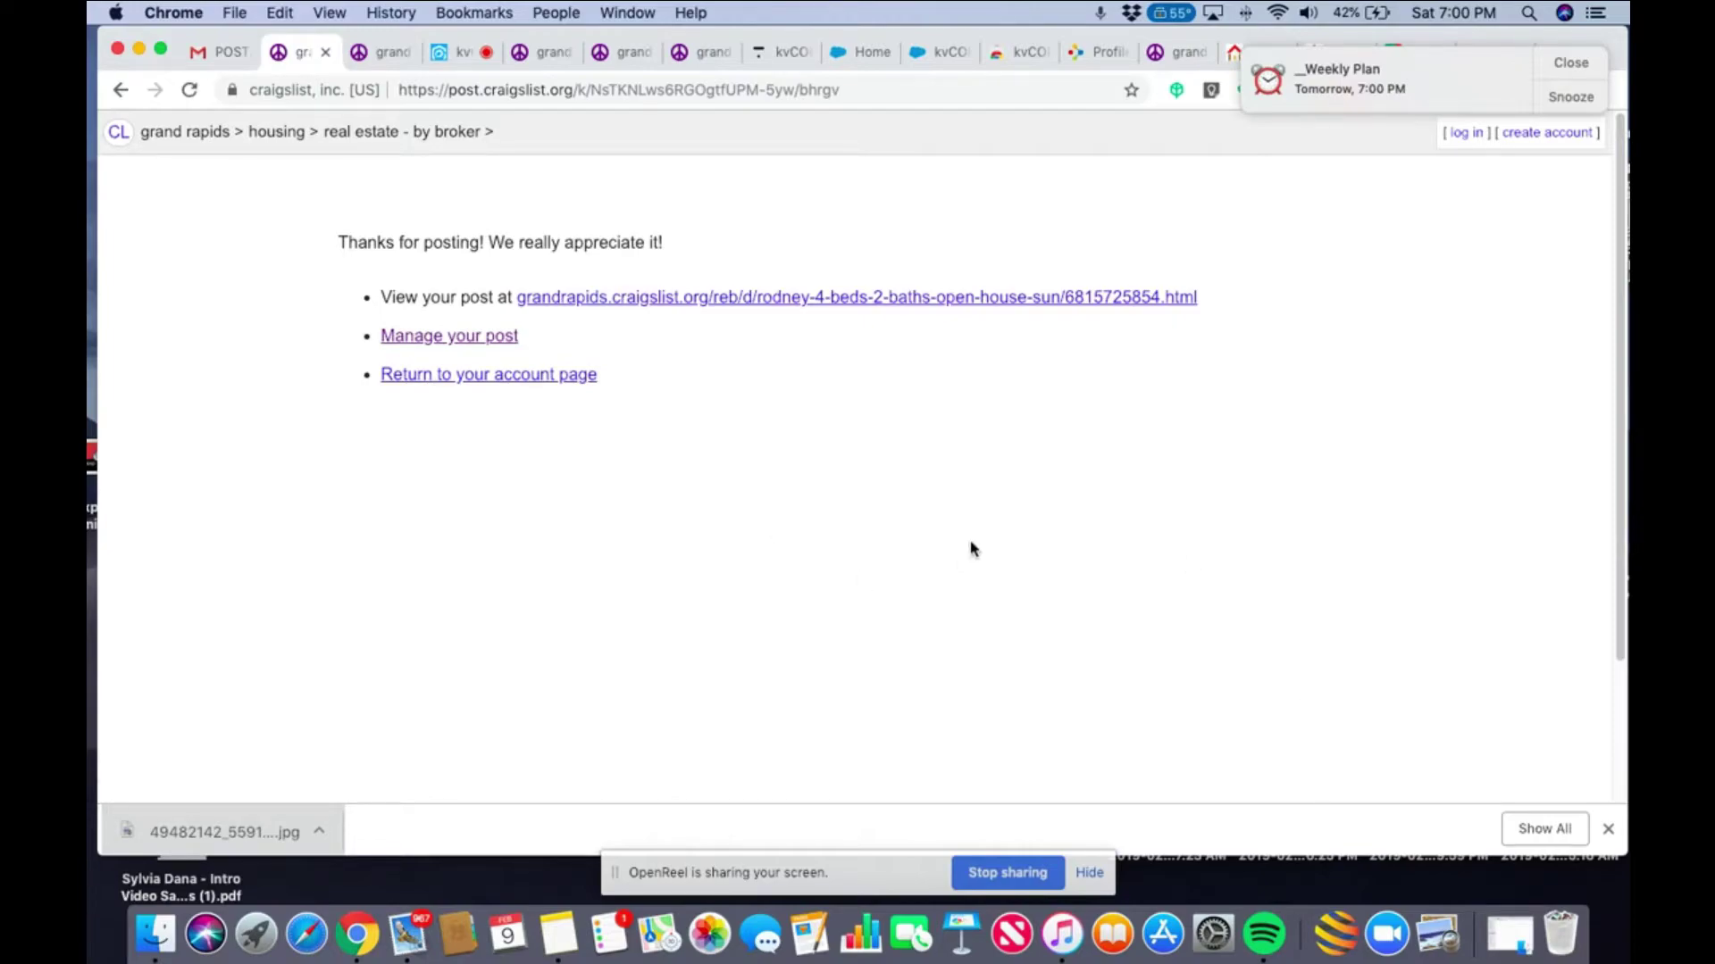
click(224, 55)
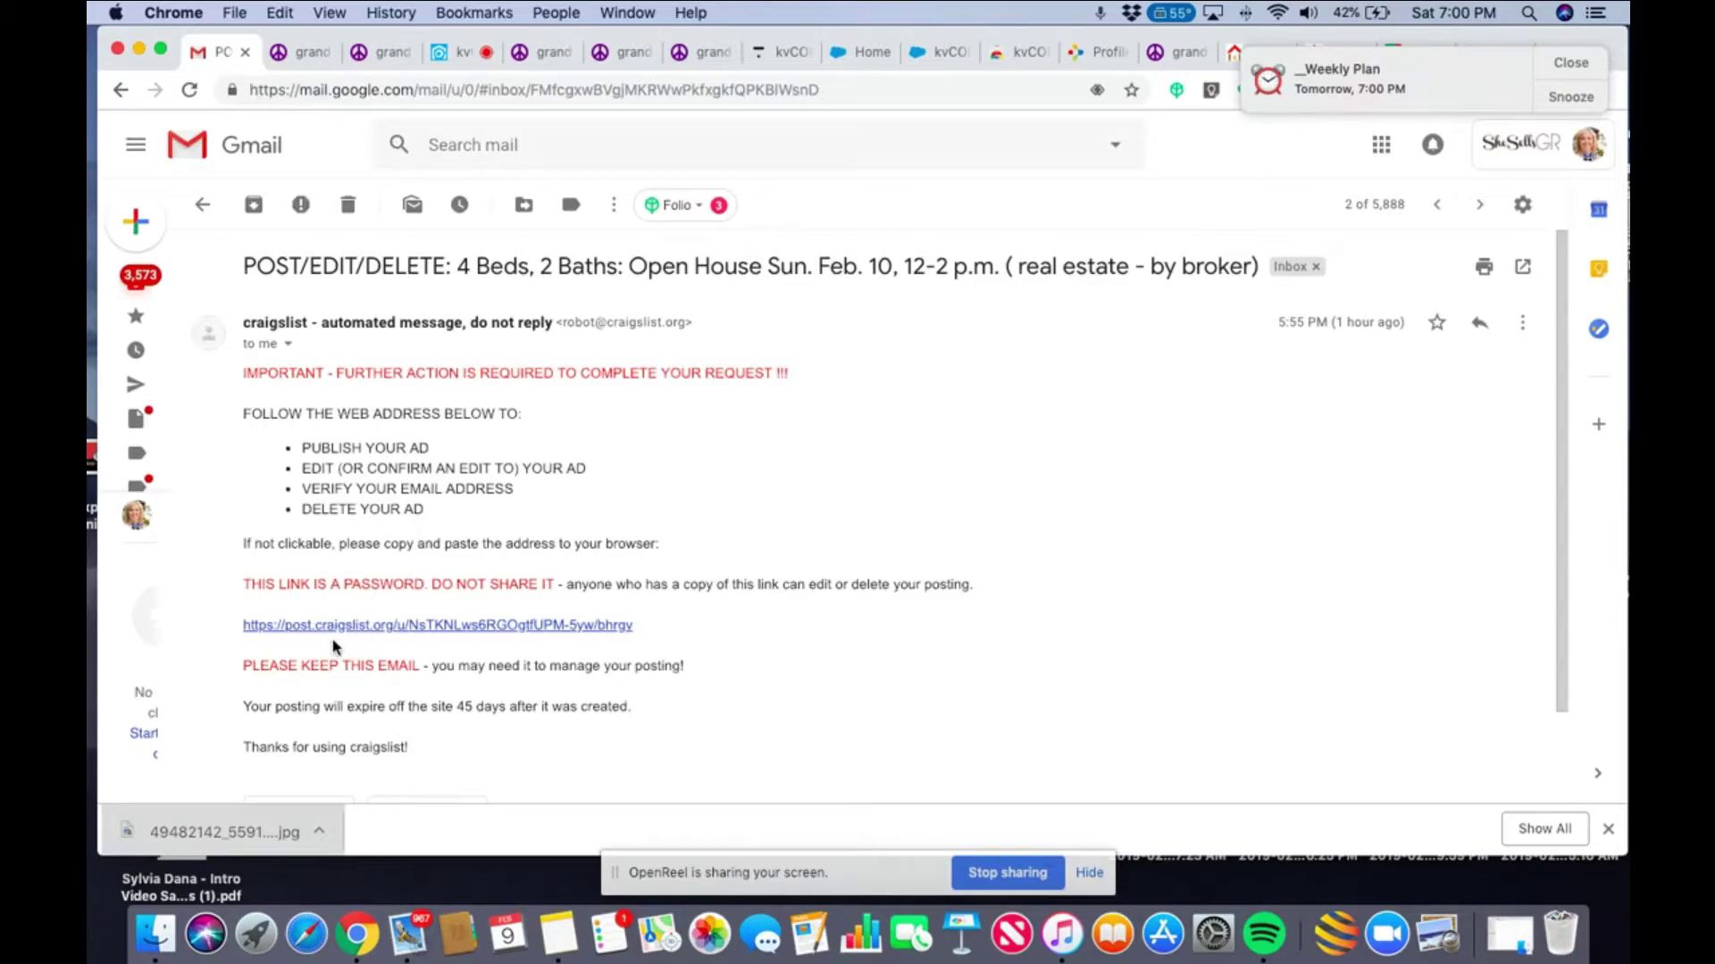
click(300, 57)
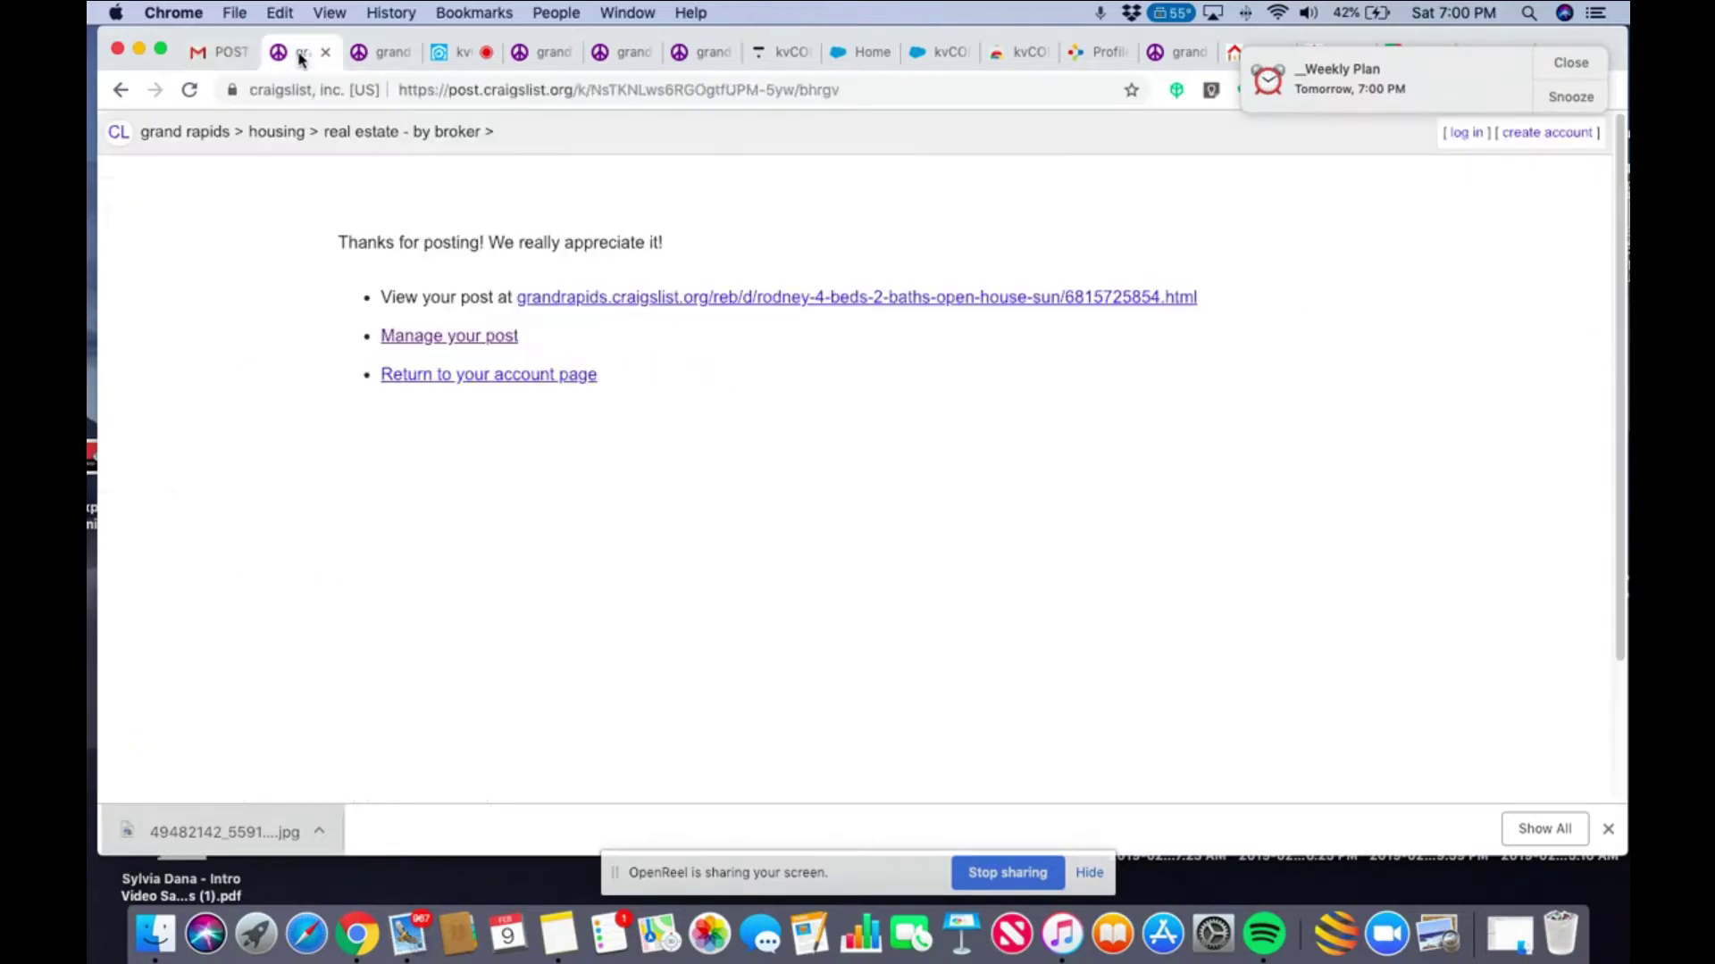
click(545, 299)
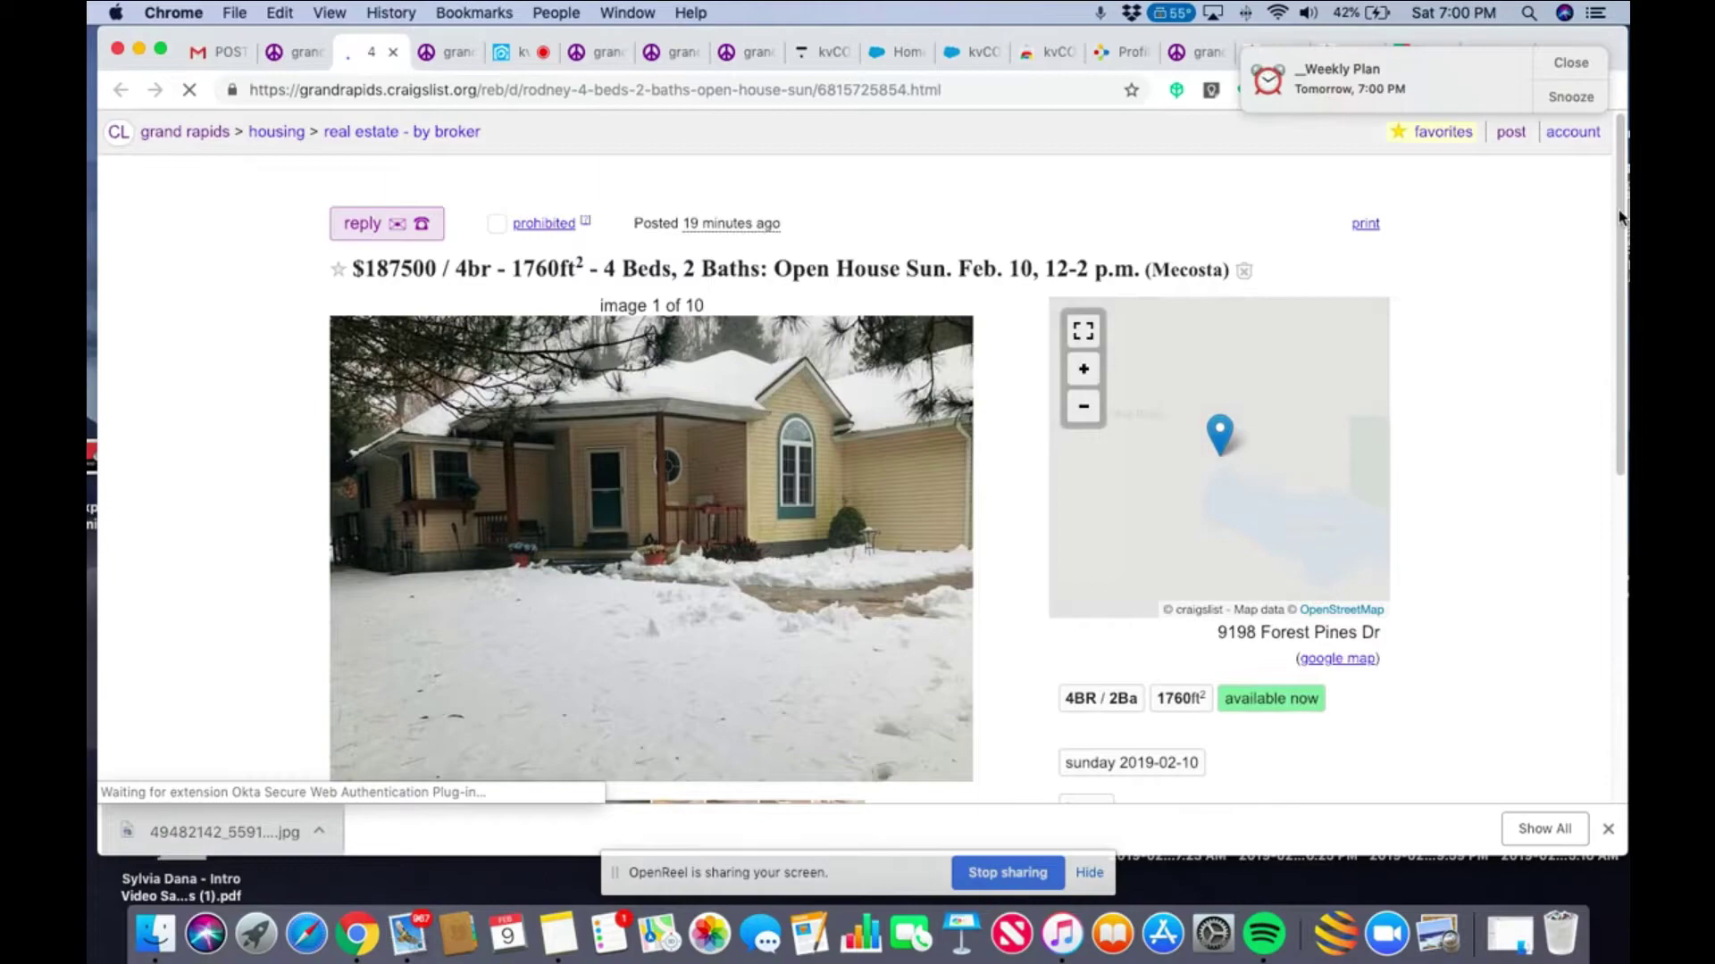
drag(1621, 217, 1625, 573)
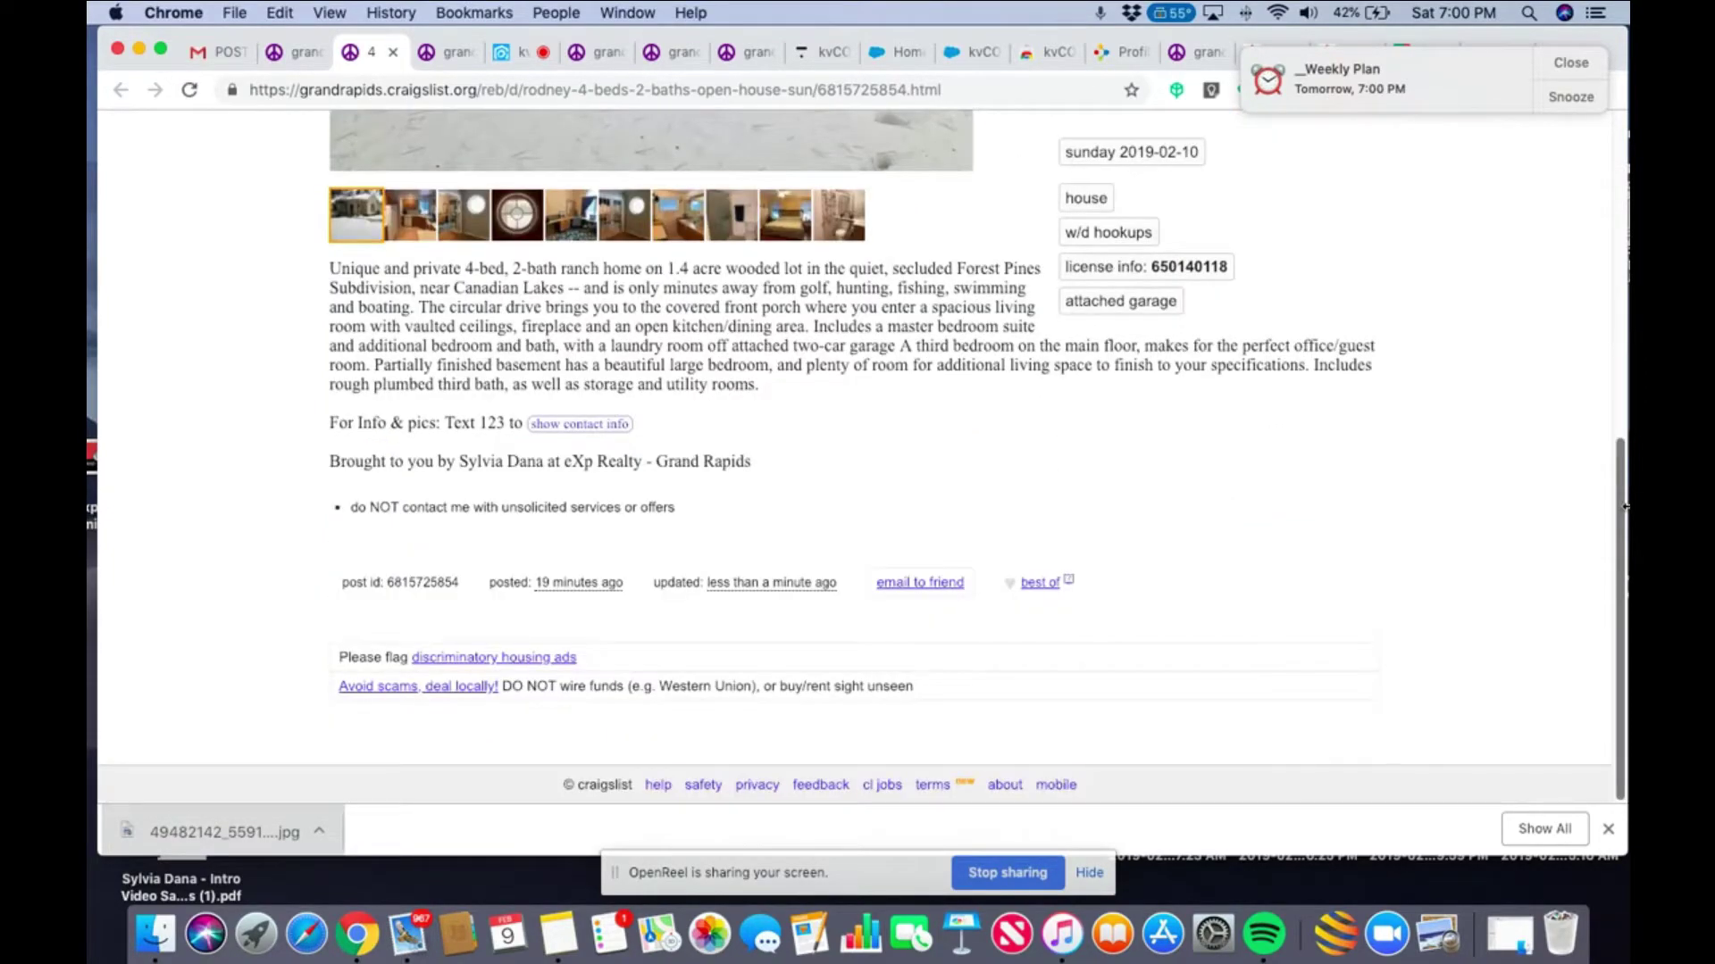